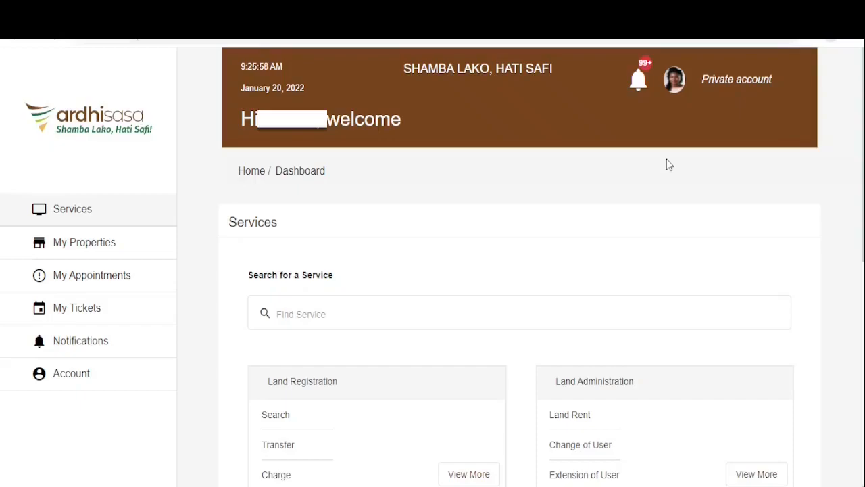
# - Switch to the Advocate account and open the Charge applications within the Land Registration charge services
pyautogui.click(674, 81)
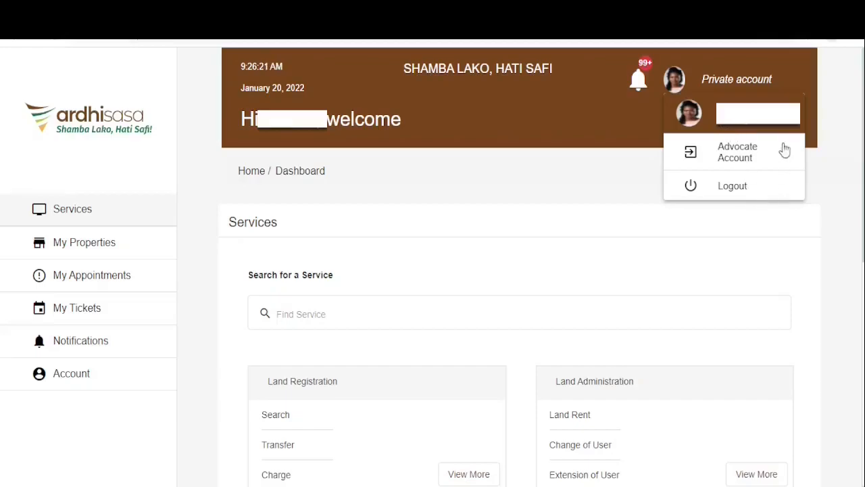
pyautogui.click(747, 152)
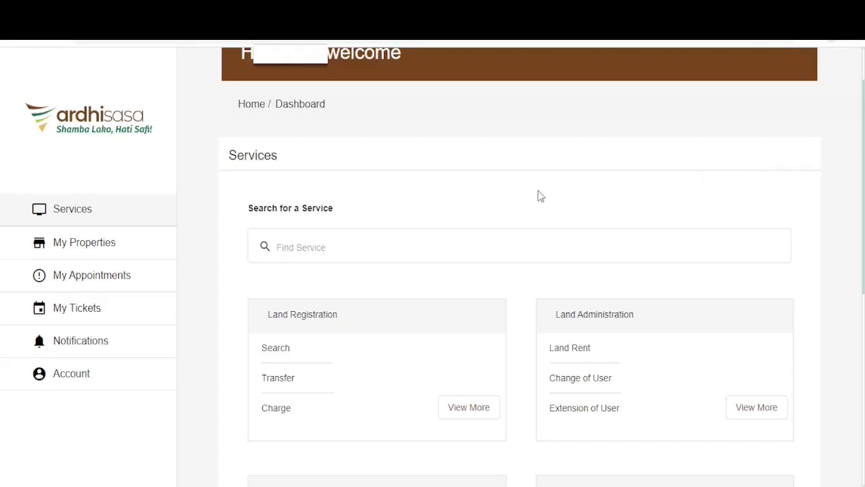
pyautogui.click(290, 329)
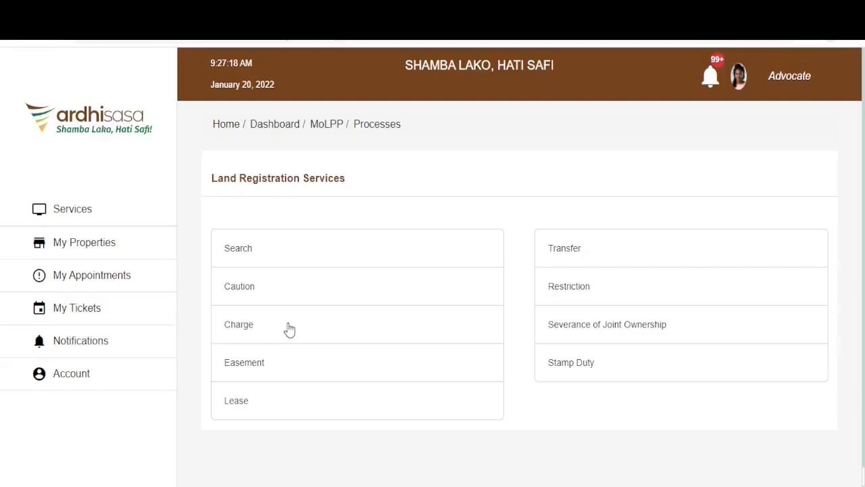
pyautogui.click(290, 329)
pyautogui.scroll(-1, 701, 282)
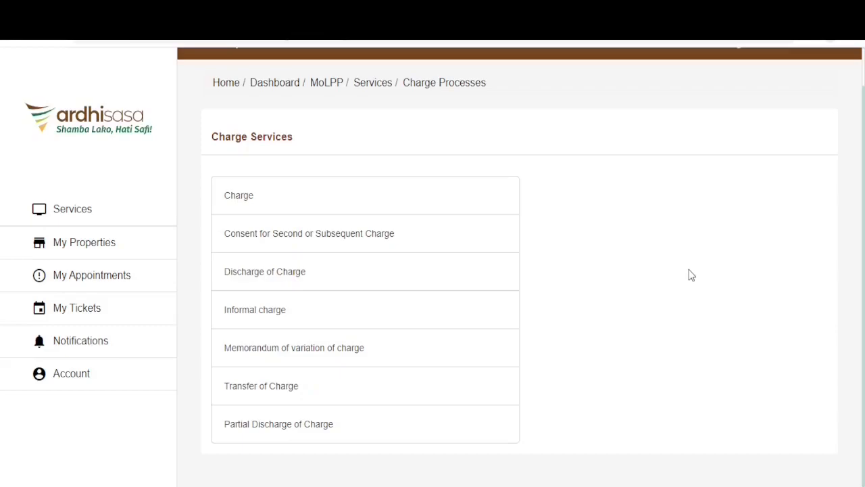
pyautogui.click(259, 206)
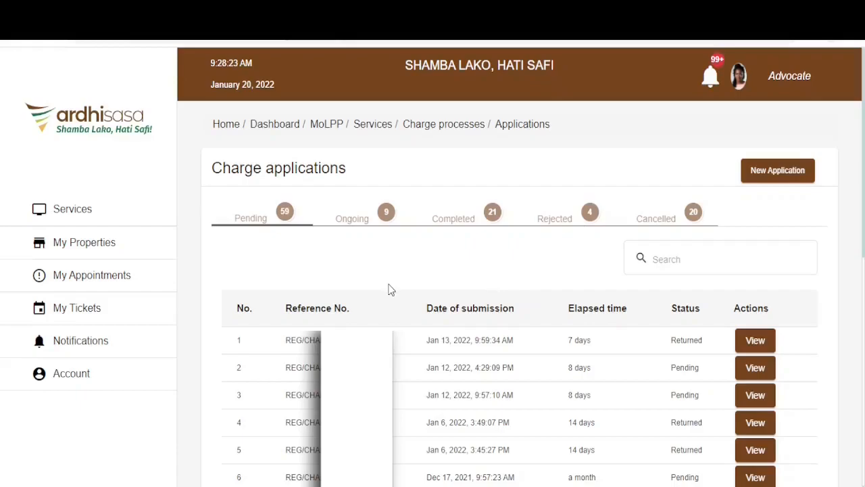
# - Review the ongoing, completed, rejected and cancelled charge applications
pyautogui.click(360, 215)
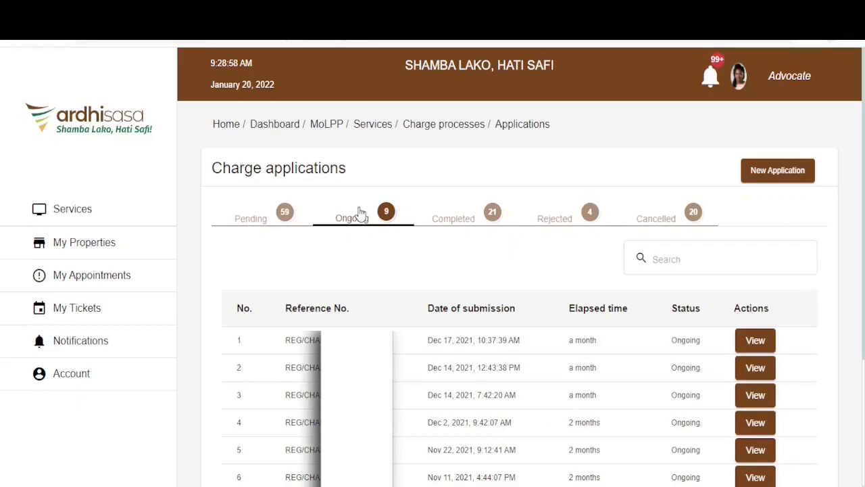
pyautogui.click(452, 219)
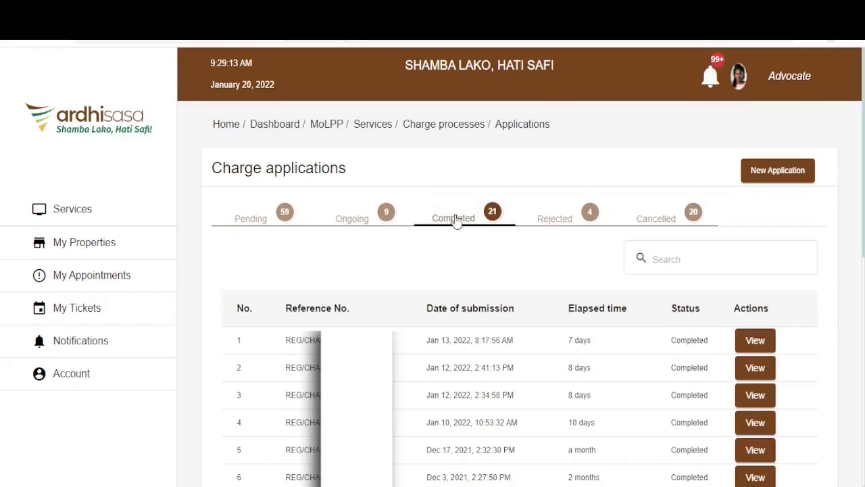
pyautogui.click(548, 223)
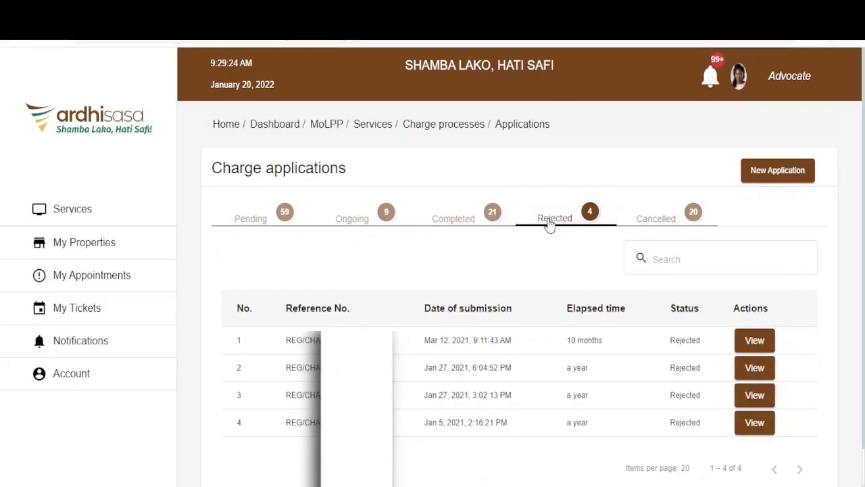
pyautogui.click(631, 222)
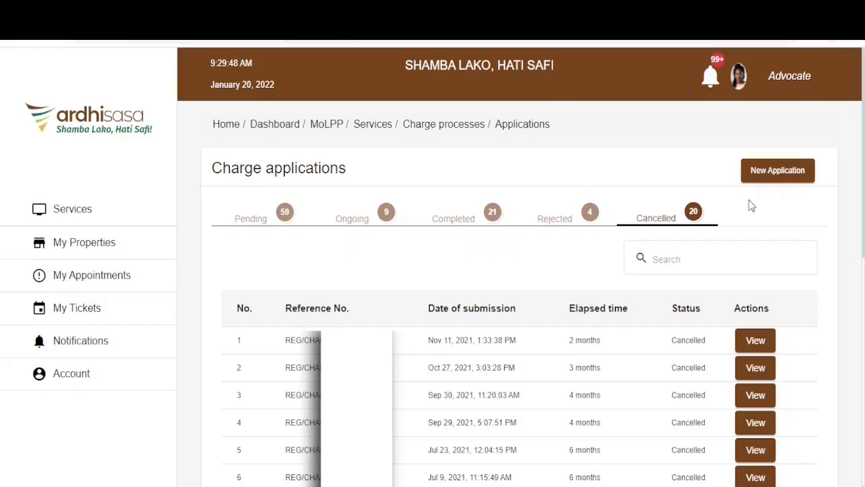
# - Start a new charge application and continue past the FAQs to the charge details
pyautogui.click(780, 176)
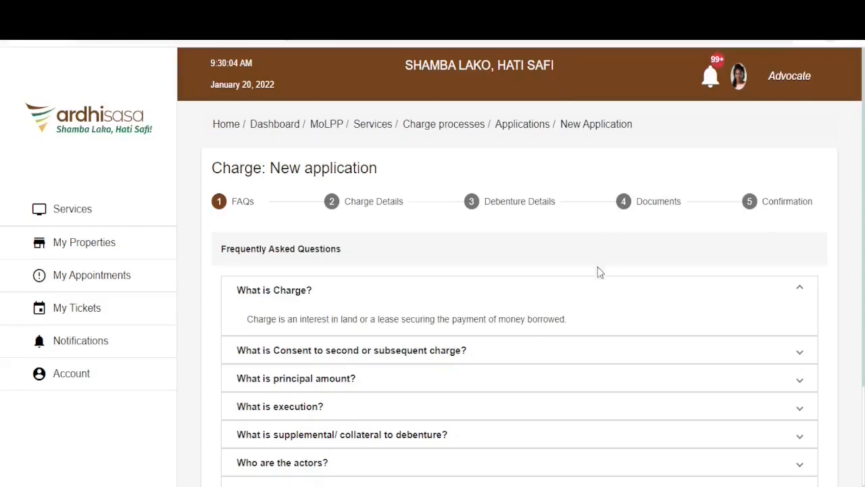
pyautogui.scroll(-1, 535, 295)
pyautogui.scroll(-1, 538, 295)
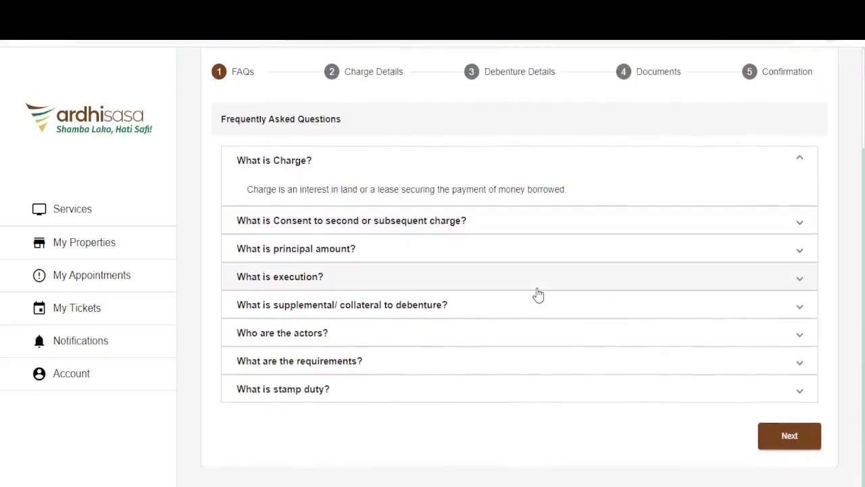
pyautogui.click(797, 438)
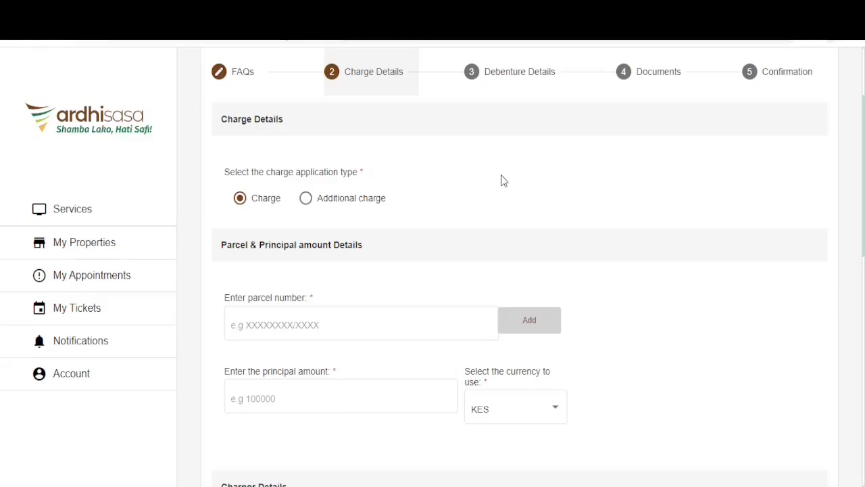
# - Try the Additional charge application type with the title SECOND FURTHER CHARGE and the Subsequent charge option
pyautogui.click(306, 200)
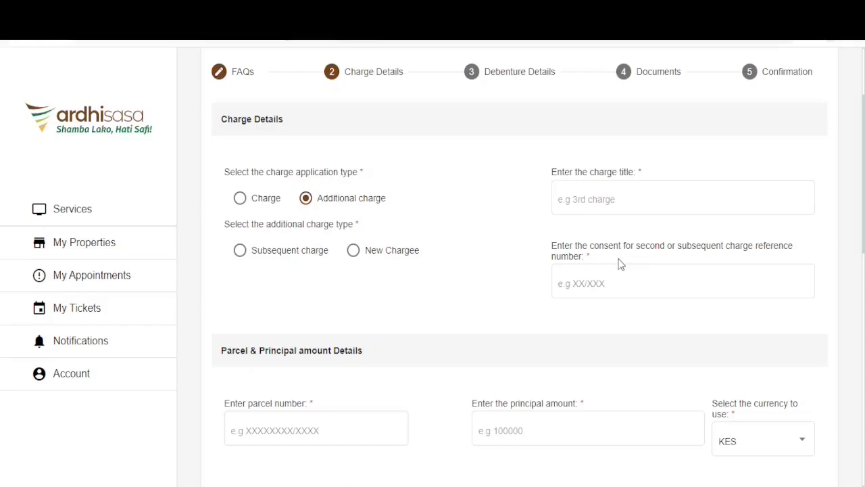
pyautogui.click(622, 198)
pyautogui.write('SE')
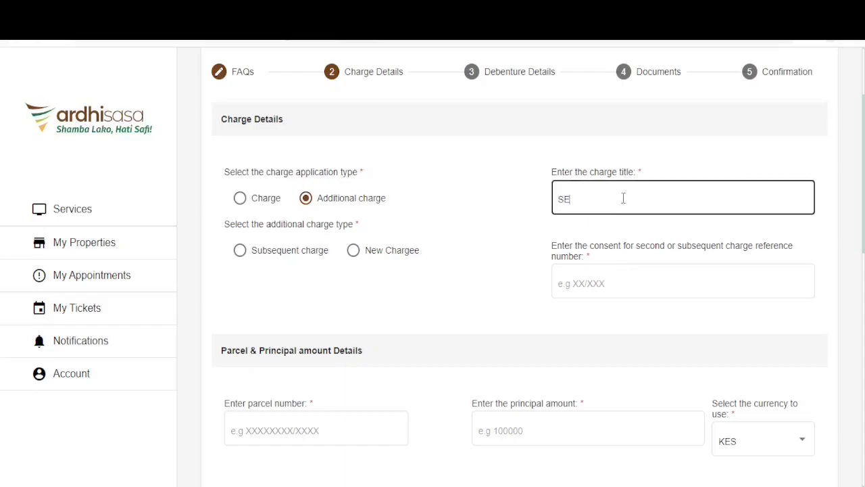
pyautogui.write('COND FURTHER CHARGE')
pyautogui.click(241, 251)
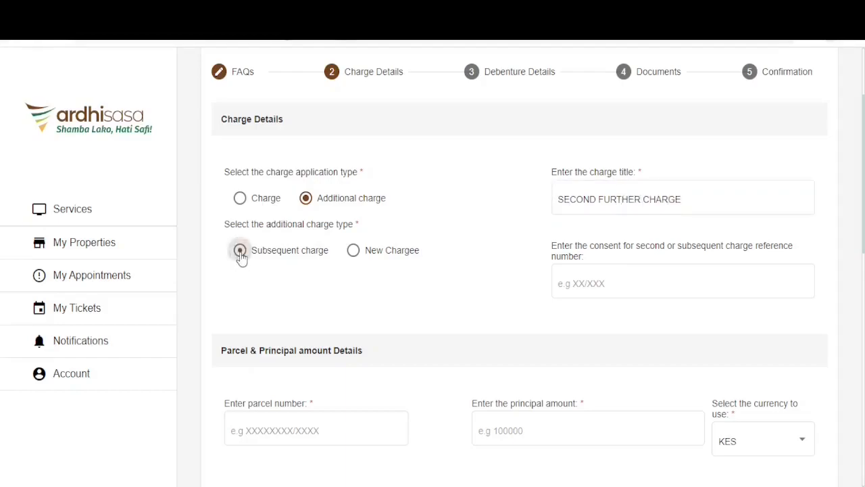
pyautogui.click(665, 290)
pyautogui.click(415, 300)
# - Try the New Chargee option for the additional charge and return the application type to Charge
pyautogui.scroll(-2, 415, 301)
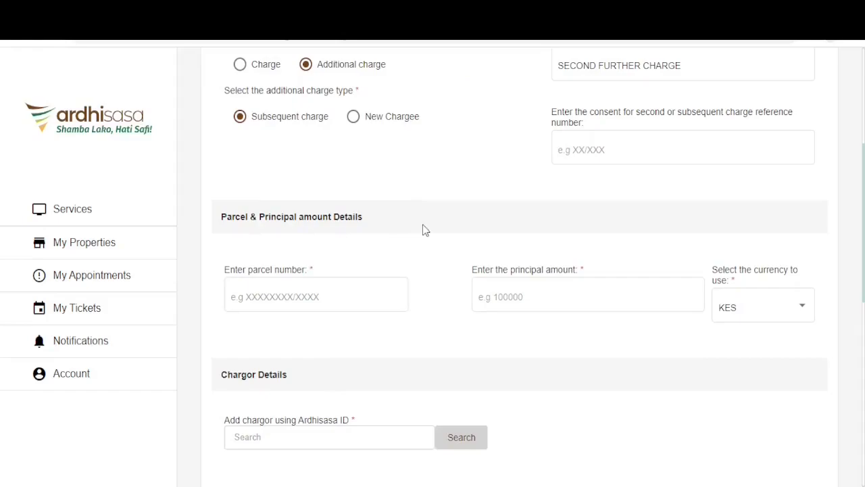
pyautogui.scroll(1, 413, 223)
pyautogui.click(353, 184)
pyautogui.click(629, 216)
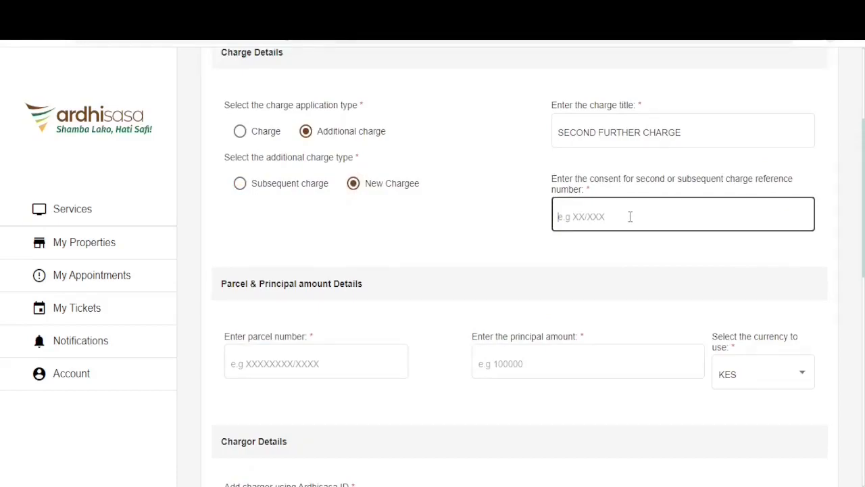
pyautogui.click(241, 132)
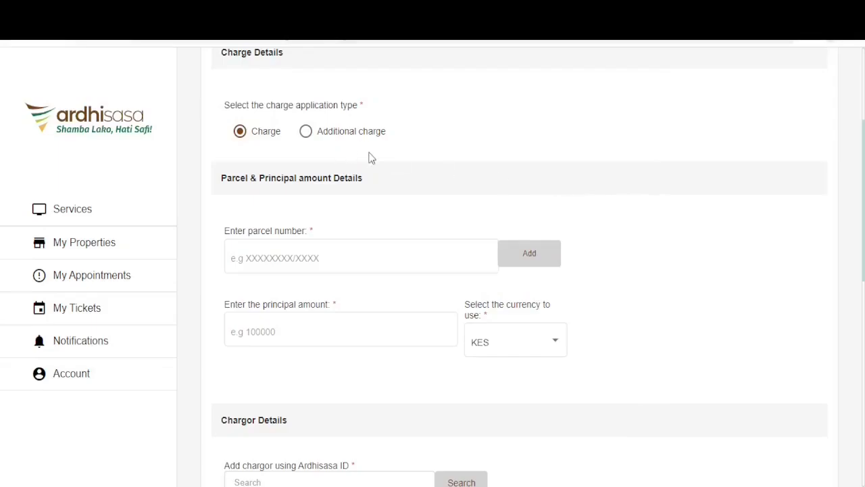
# - Add a NAIROBI/BLOCK78 parcel to the charge application by its parcel number
pyautogui.scroll(-1, 371, 187)
pyautogui.click(371, 191)
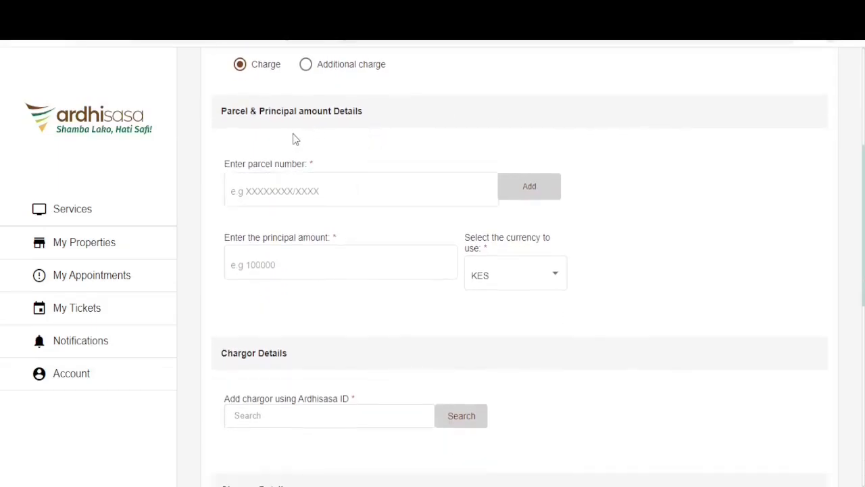
pyautogui.click(329, 191)
pyautogui.write('NAIROB')
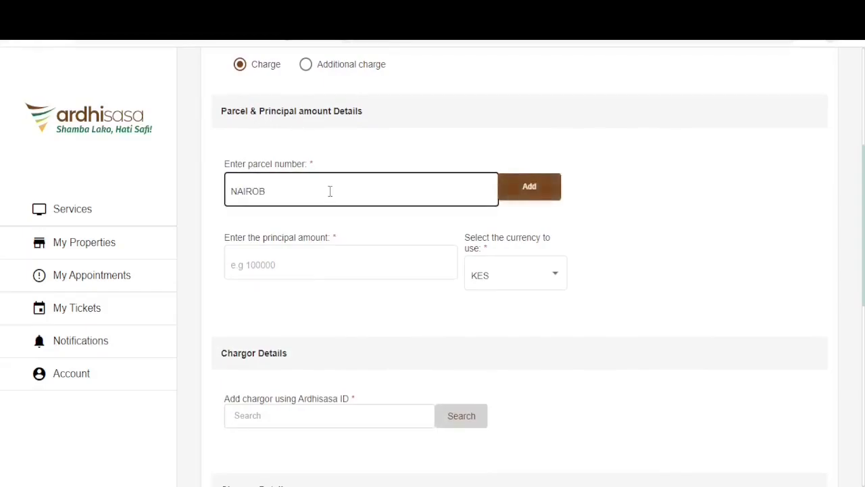
pyautogui.write('I/BLOCK78')
pyautogui.click(527, 187)
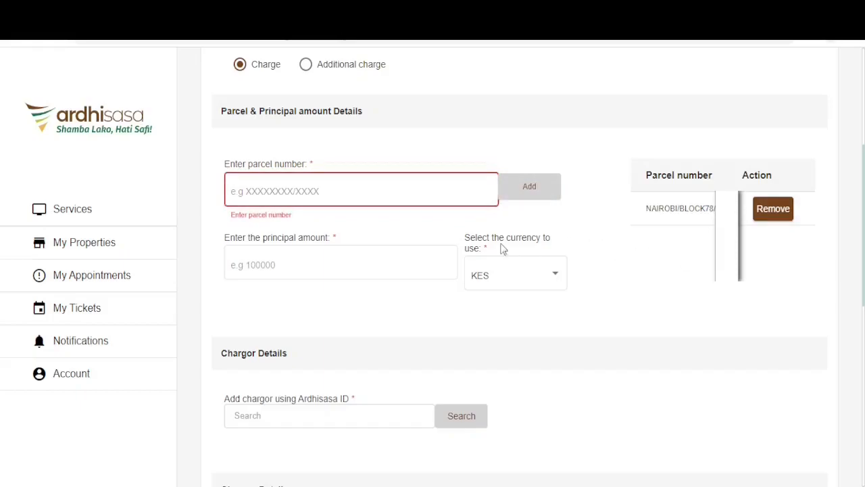
# - Add a second NAIROBI/BLOCK78 parcel and remove it from the parcel list
pyautogui.click(386, 196)
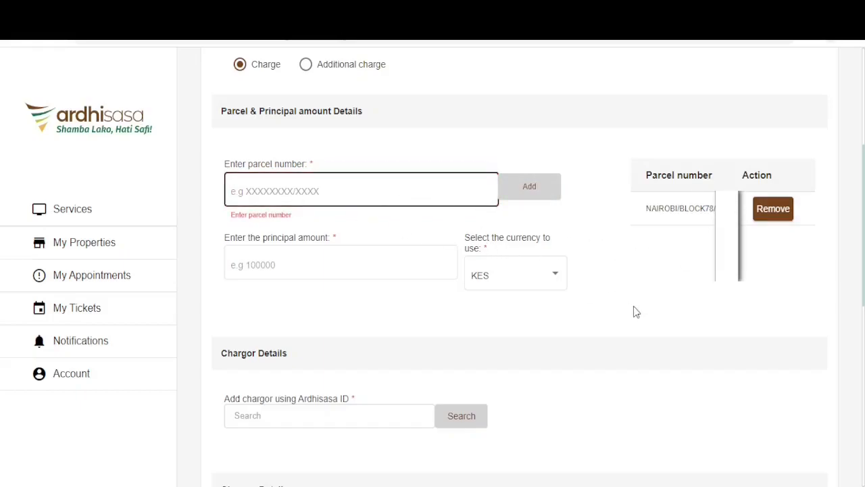
pyautogui.write('NAIROBI/BLOCK78')
pyautogui.click(528, 187)
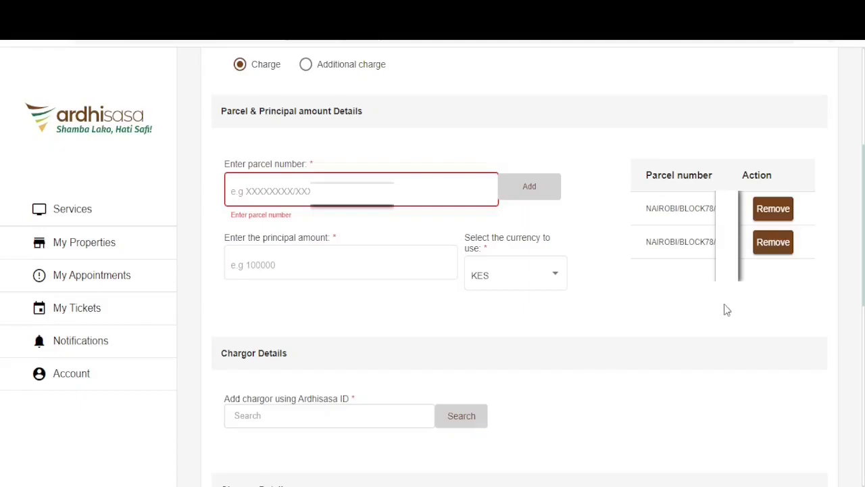
pyautogui.click(771, 245)
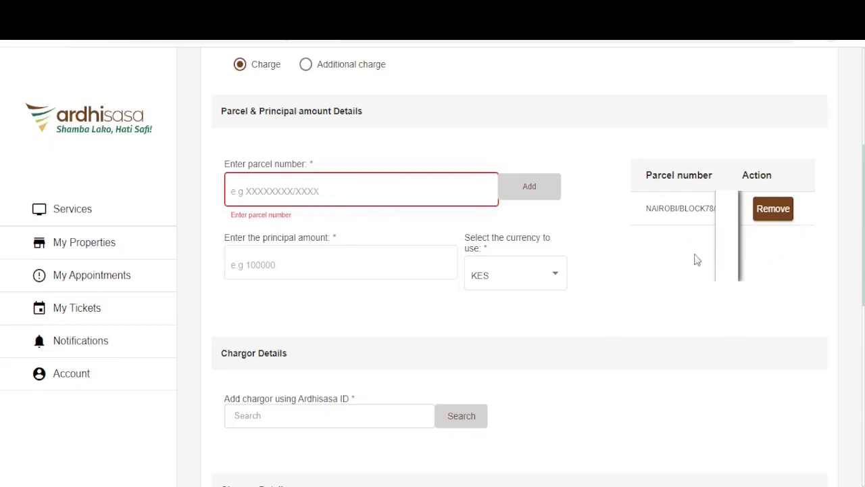
# - Set the principal amount to 700000 with KES as the currency
pyautogui.click(293, 274)
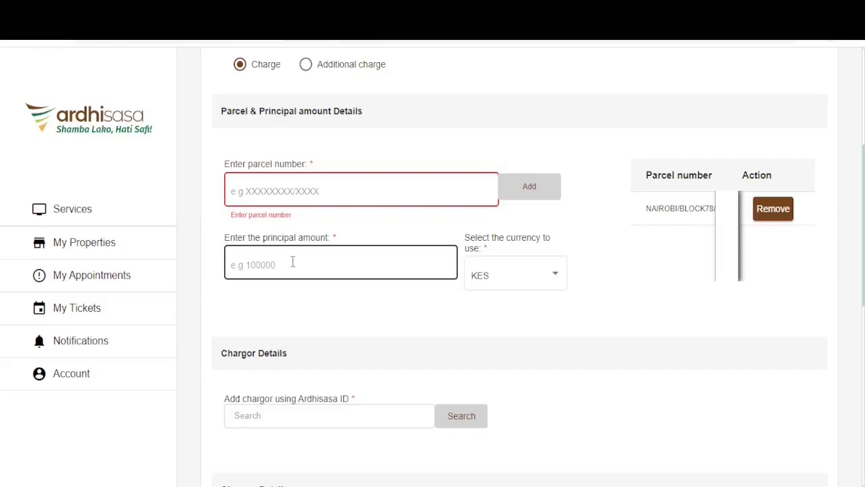
pyautogui.write('700000')
pyautogui.click(319, 309)
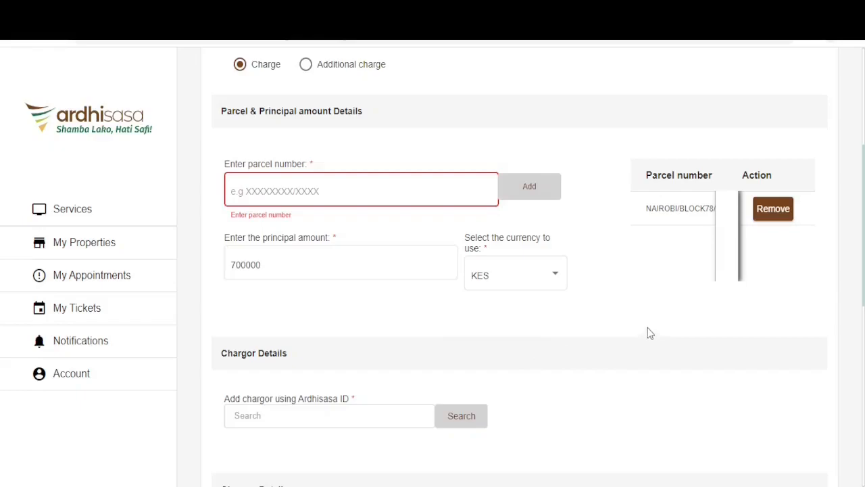
pyautogui.click(558, 276)
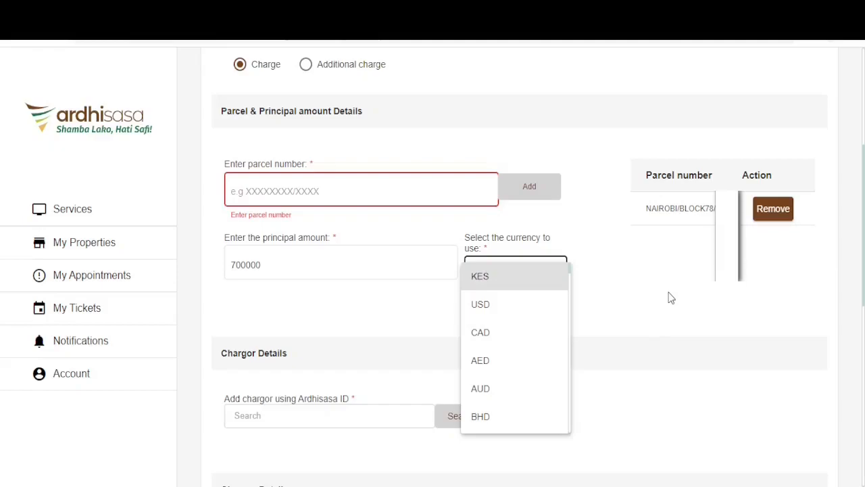
pyautogui.moveTo(569, 273)
pyautogui.mouseDown()
pyautogui.moveTo(572, 430)
pyautogui.moveTo(571, 270)
pyautogui.mouseUp()
pyautogui.click(527, 280)
# - Look up the chargor by entering their Ardhisasa ID in the chargor details
pyautogui.scroll(-1, 771, 282)
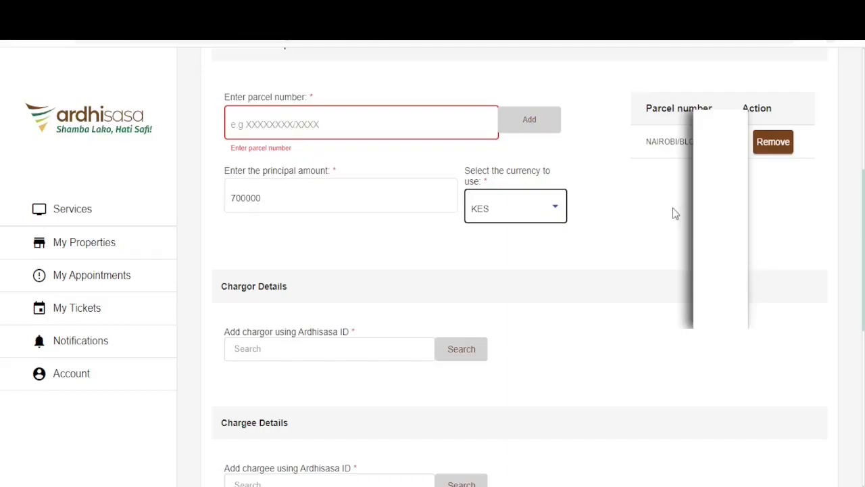
pyautogui.scroll(-3, 675, 211)
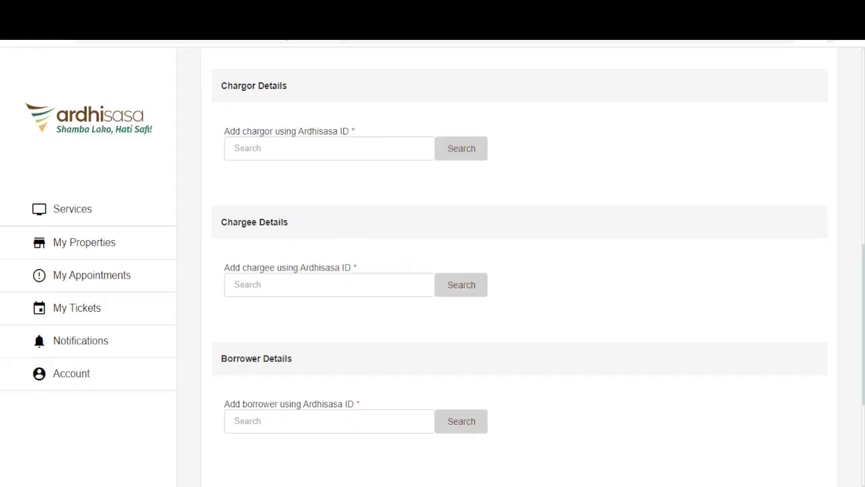
pyautogui.click(291, 144)
pyautogui.write('PA0')
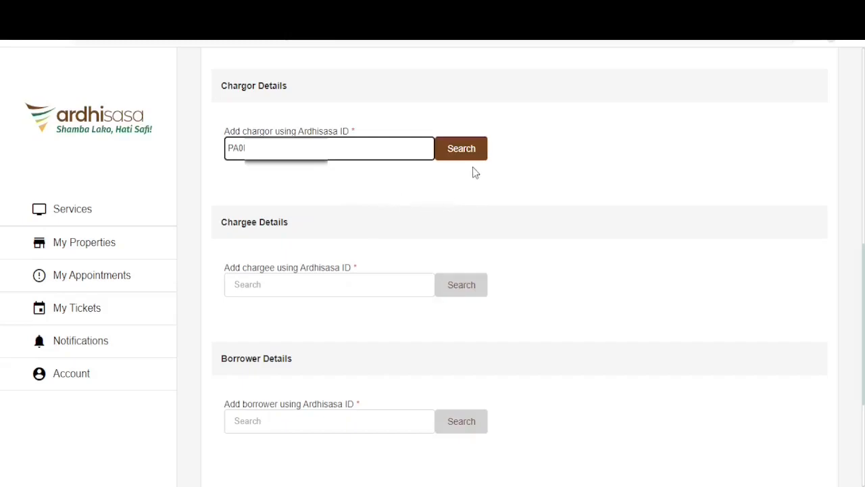
pyautogui.click(473, 150)
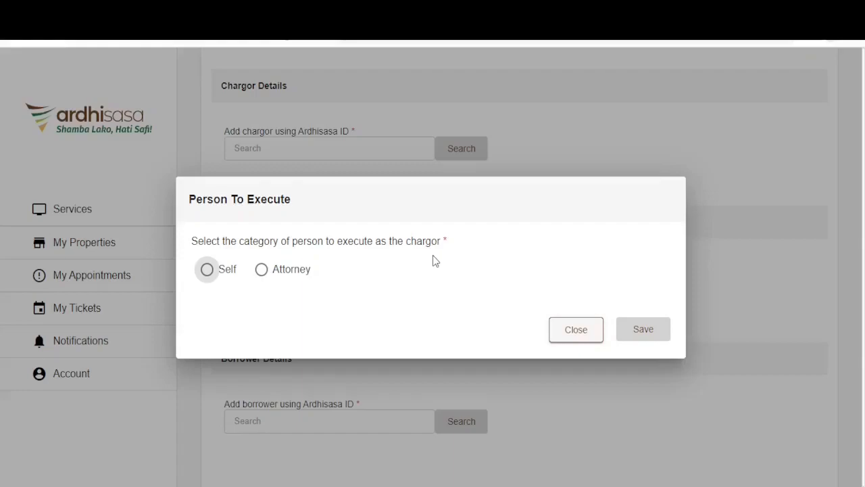
# - Choose Attorney as the person executing for the chargor and look up the power of attorney by its entry number
pyautogui.click(262, 269)
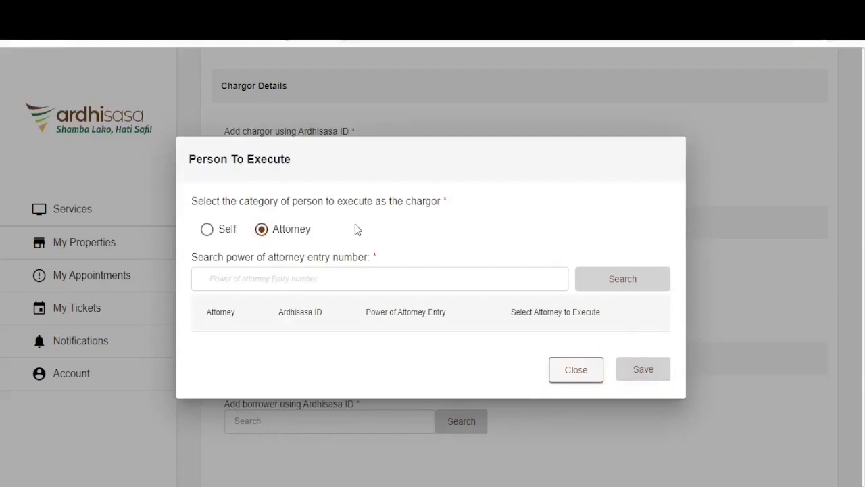
pyautogui.click(301, 277)
pyautogui.write('NAIROBI/9/')
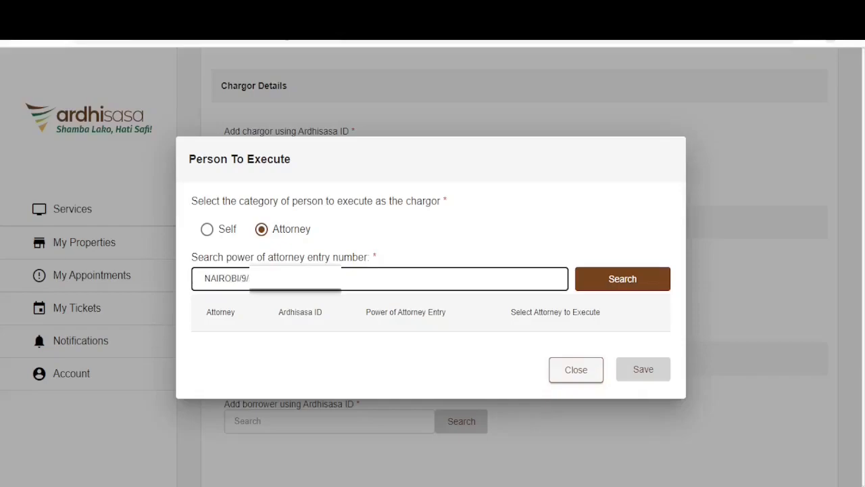
pyautogui.write('5/')
pyautogui.click(604, 282)
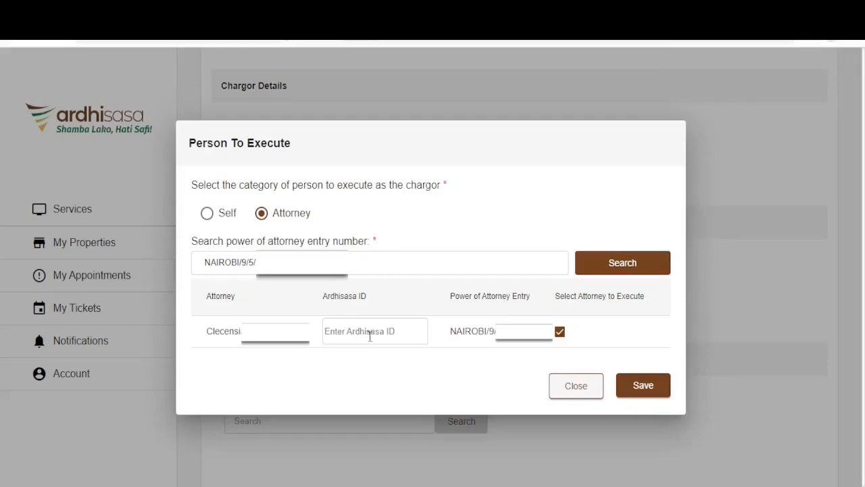
# - Look up a second power of attorney for the chargor by its entry number
pyautogui.click(304, 262)
pyautogui.write('NAIRO')
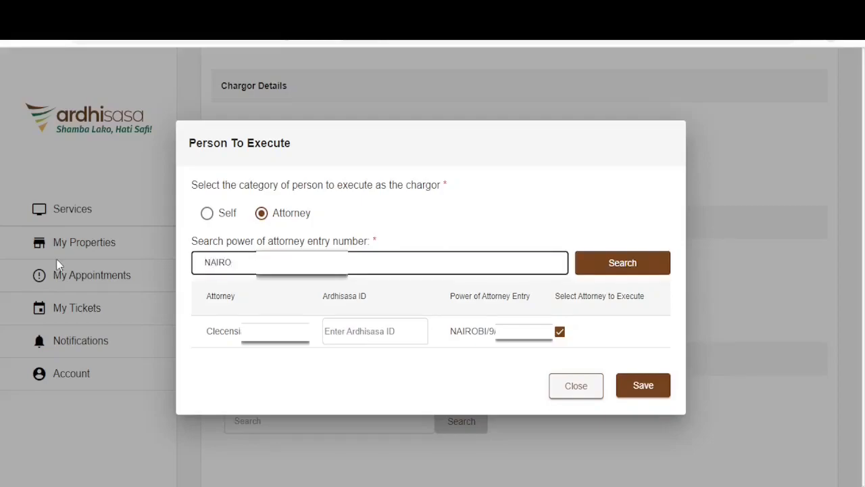
pyautogui.write('BI/1/1/')
pyautogui.click(622, 263)
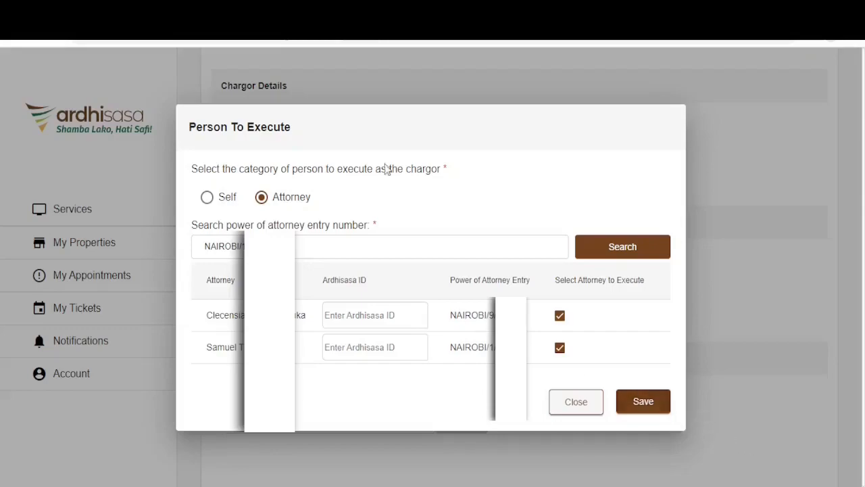
# - Choose Self as the person executing for the chargor and save the choice
pyautogui.click(208, 197)
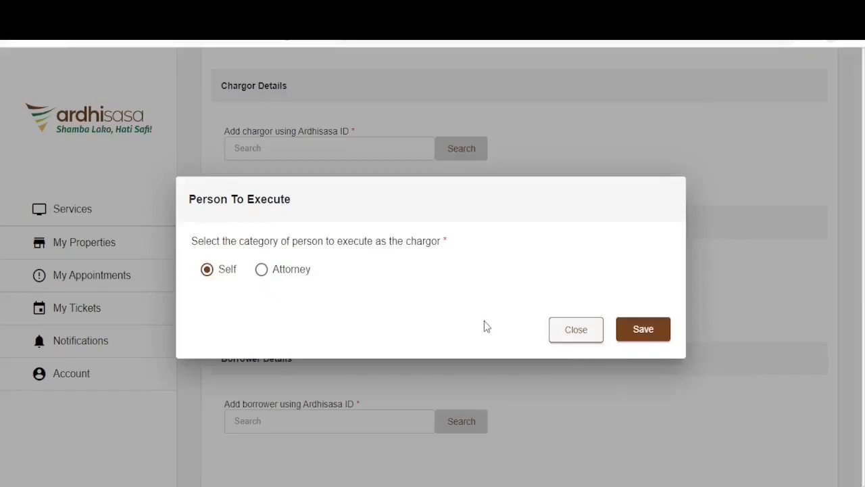
pyautogui.click(656, 330)
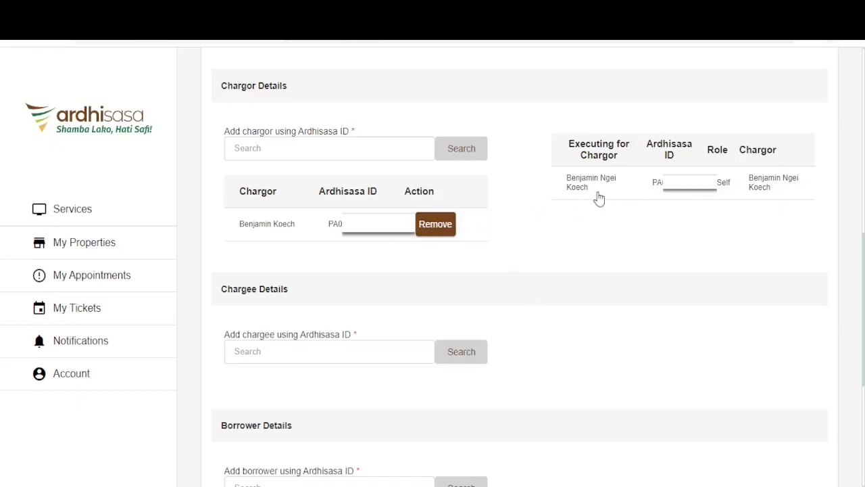
# - Look up the chargee by entering its Ardhisasa ID in the chargee details
pyautogui.scroll(-2, 600, 217)
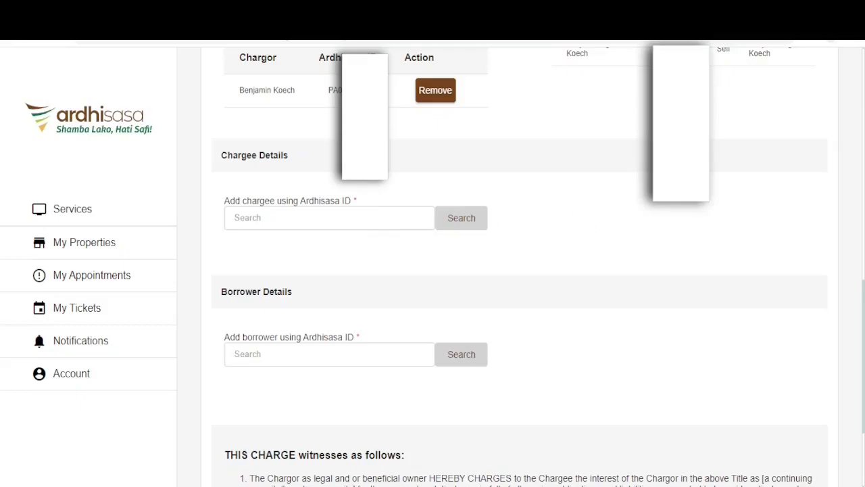
pyautogui.click(336, 216)
pyautogui.write('CA0')
pyautogui.click(458, 226)
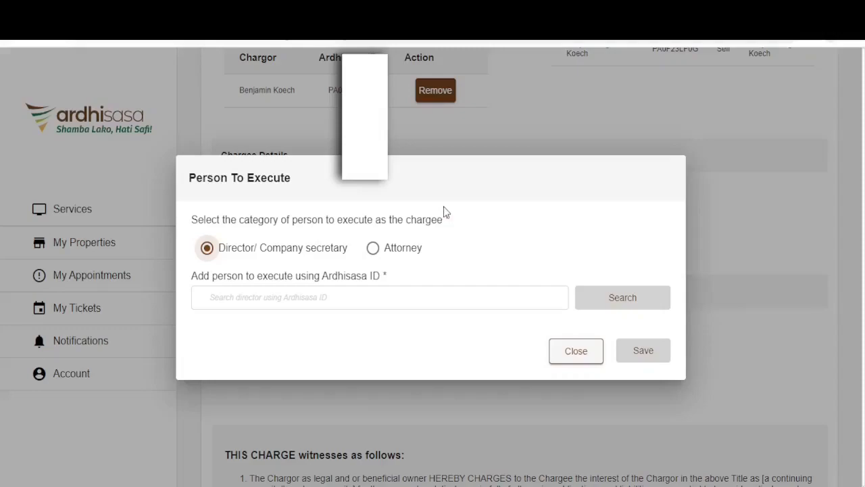
# - Choose Attorney as the person executing for the chargee and look up the power of attorney by its entry number
pyautogui.click(373, 248)
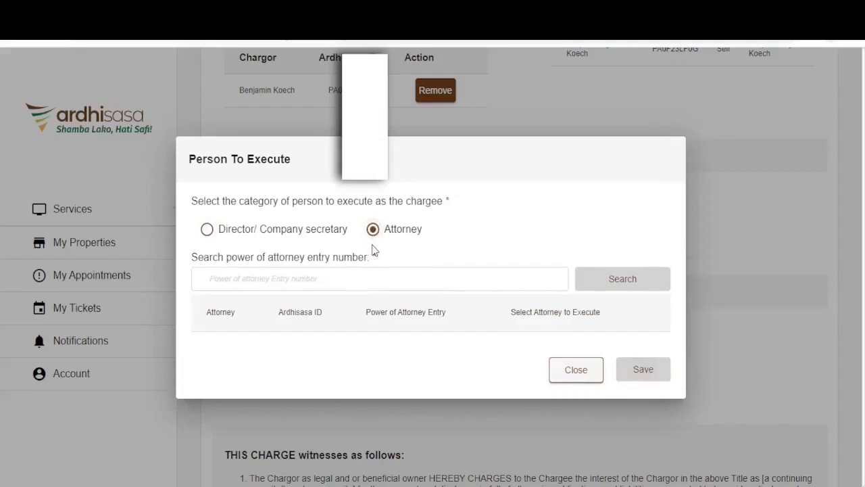
pyautogui.click(371, 282)
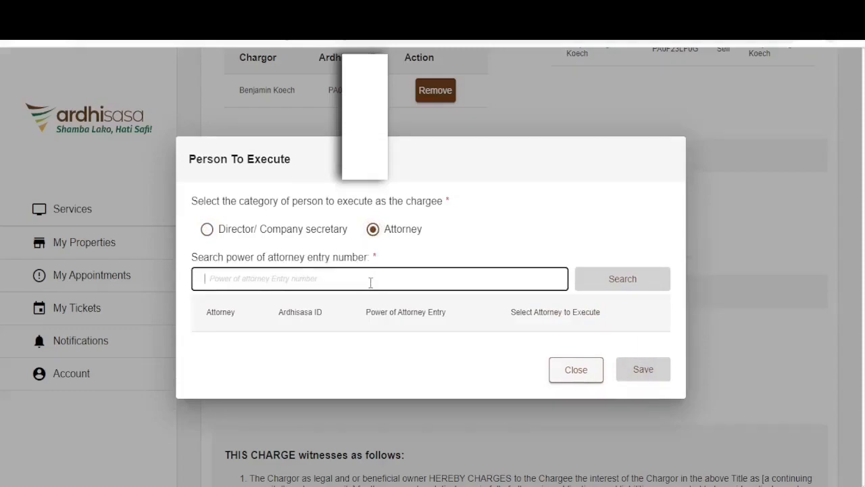
pyautogui.write('NA')
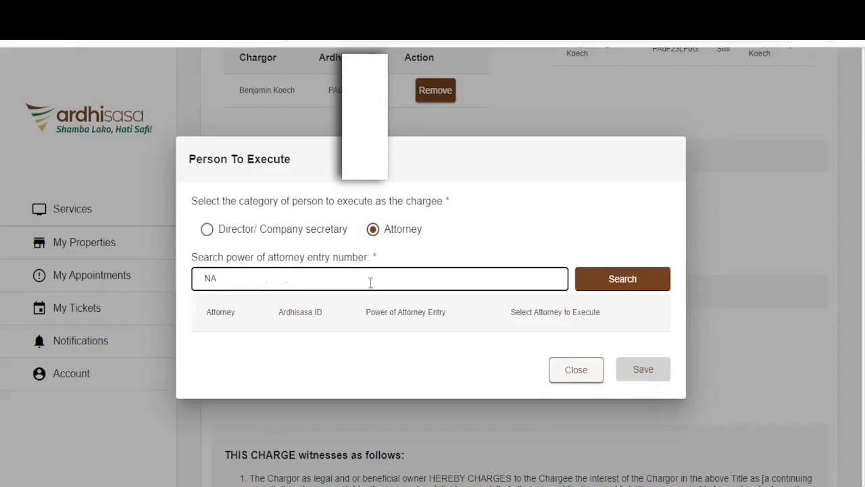
pyautogui.write('IROBI/9')
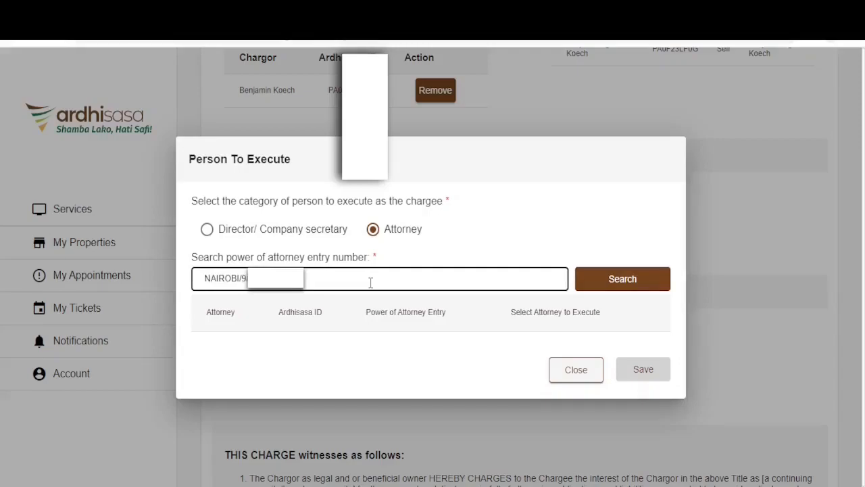
pyautogui.click(617, 279)
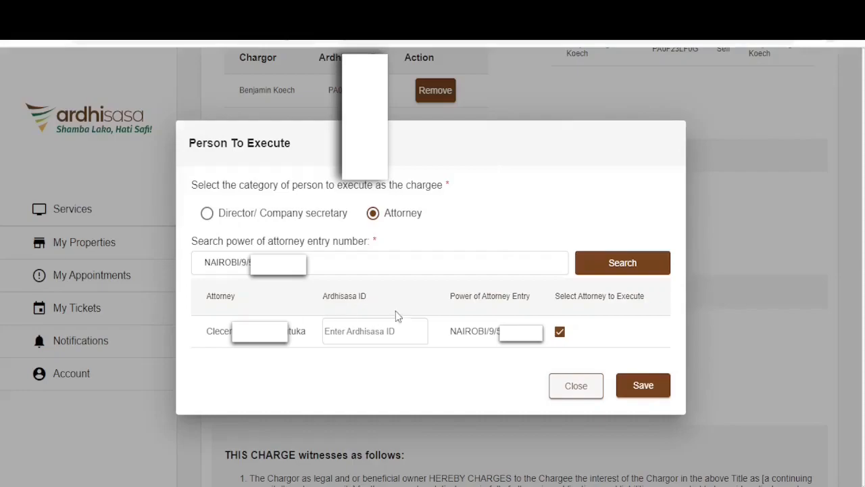
# - Enter the Ardhisasa ID of the attorney found for the chargee, replacing the first entry with a personal account ID
pyautogui.click(359, 340)
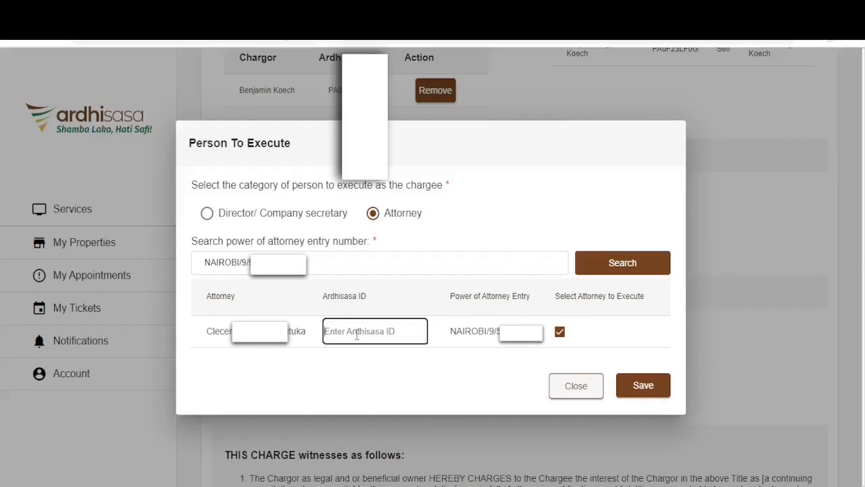
pyautogui.write('CA0')
pyautogui.hotkey('ctrl', 'a')
pyautogui.write('PA0')
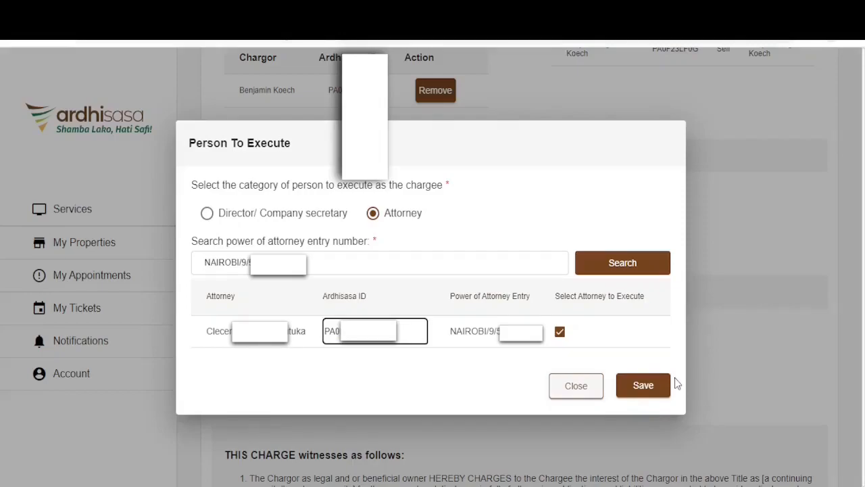
# - Choose Director/ Company secretary to execute for the chargee, add the director by Ardhisasa ID and save
pyautogui.click(206, 213)
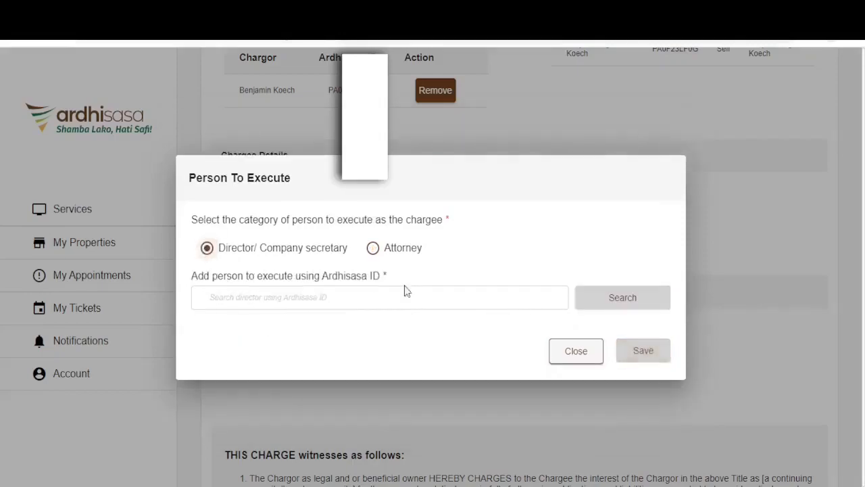
pyautogui.click(230, 304)
pyautogui.hotkey('ctrl', 'v')
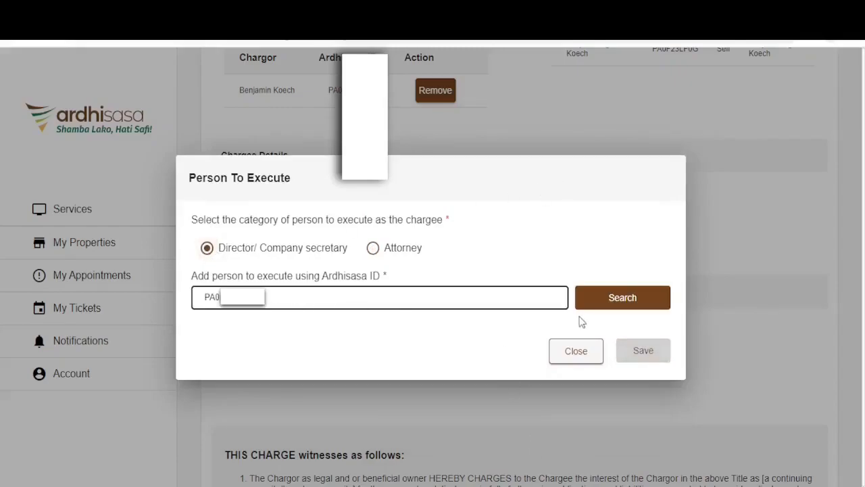
pyautogui.click(612, 300)
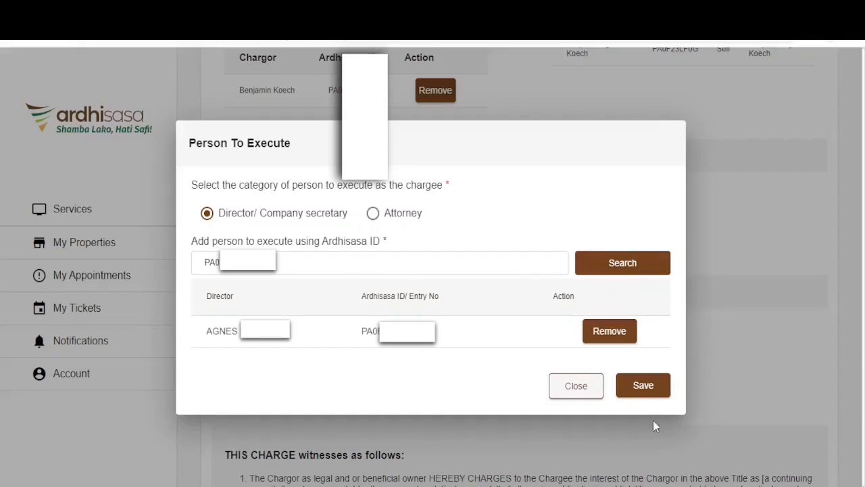
pyautogui.click(660, 386)
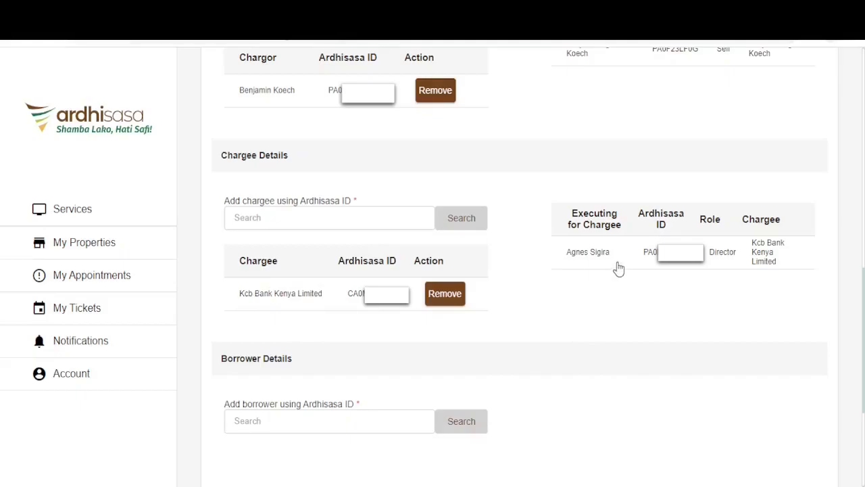
# - Look up the borrower by entering their Ardhisasa ID in the borrower details
pyautogui.scroll(-1, 615, 271)
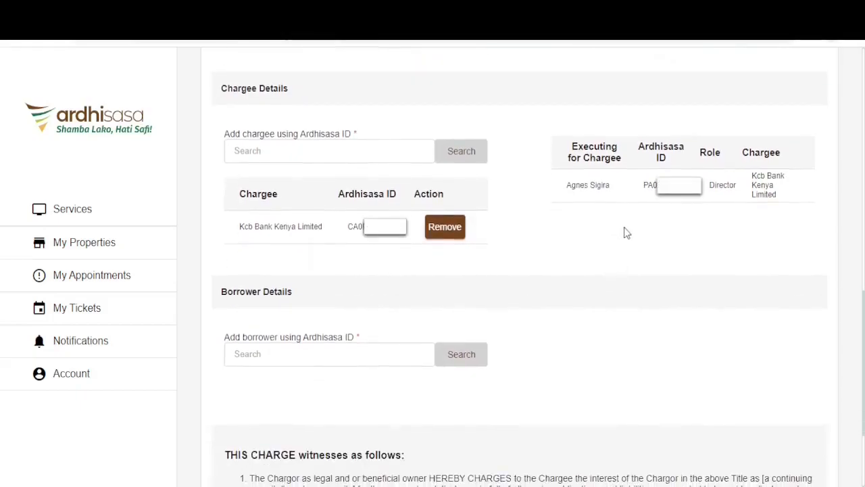
pyautogui.scroll(-2, 573, 201)
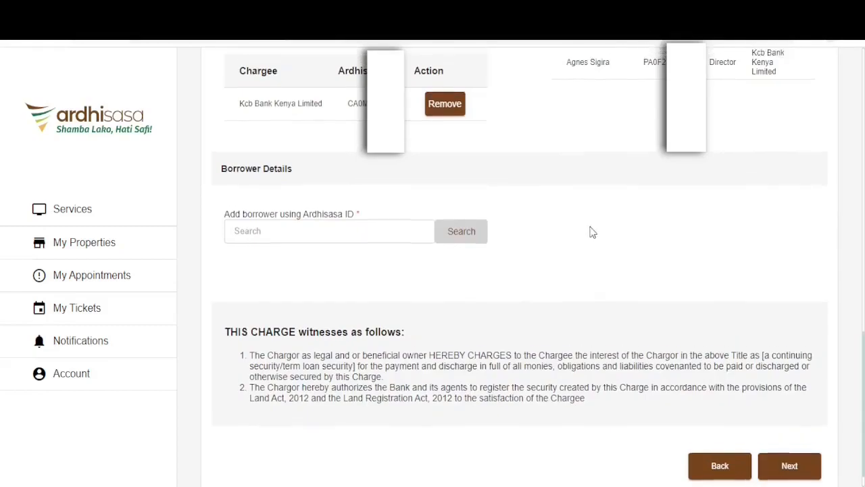
pyautogui.scroll(2, 592, 233)
pyautogui.scroll(1, 597, 238)
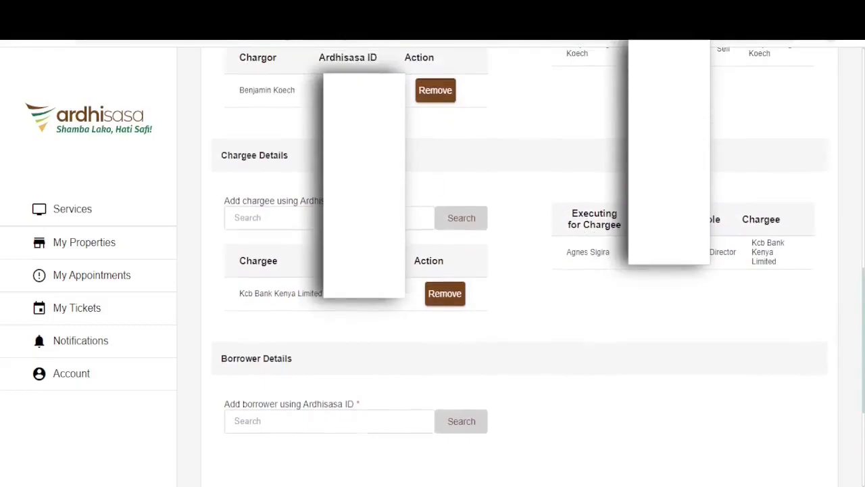
pyautogui.scroll(-2, 303, 288)
pyautogui.click(304, 287)
pyautogui.hotkey('ctrl', 'v')
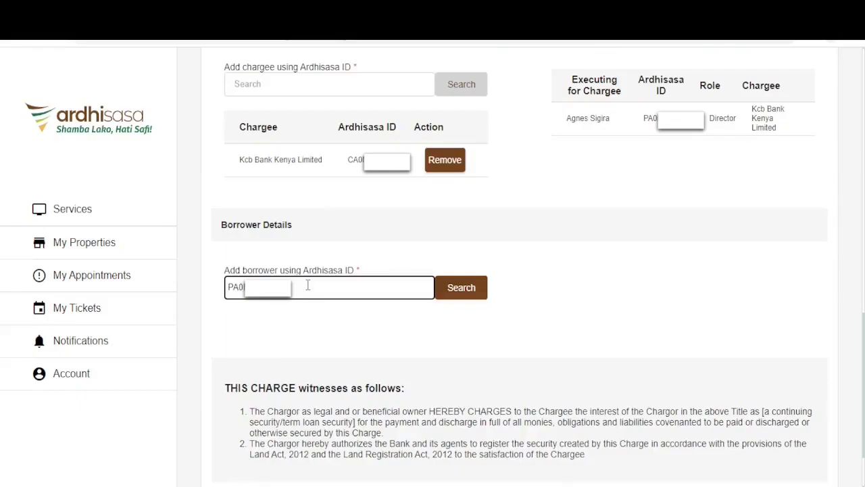
pyautogui.click(471, 297)
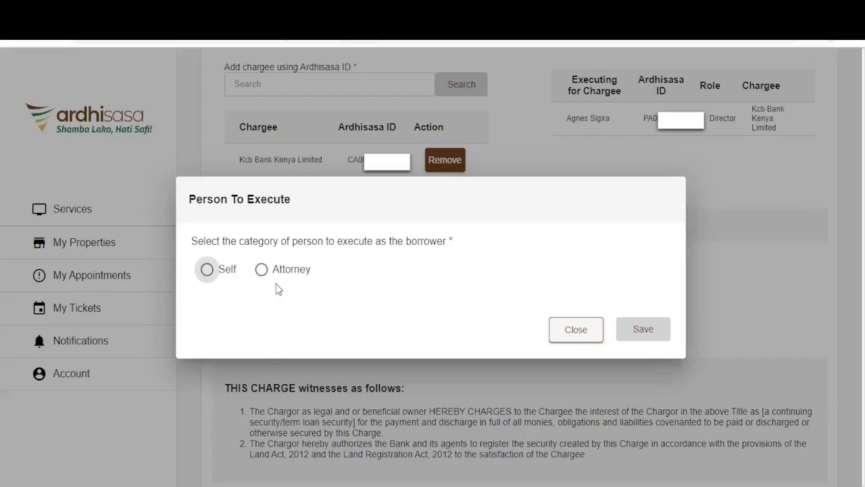
# - Save Self as the person executing for the borrower and continue to the debenture details
pyautogui.click(261, 270)
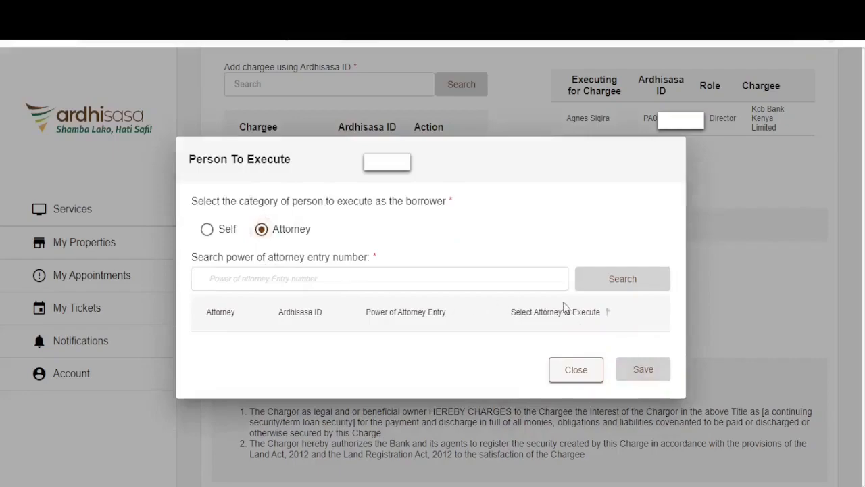
pyautogui.click(209, 231)
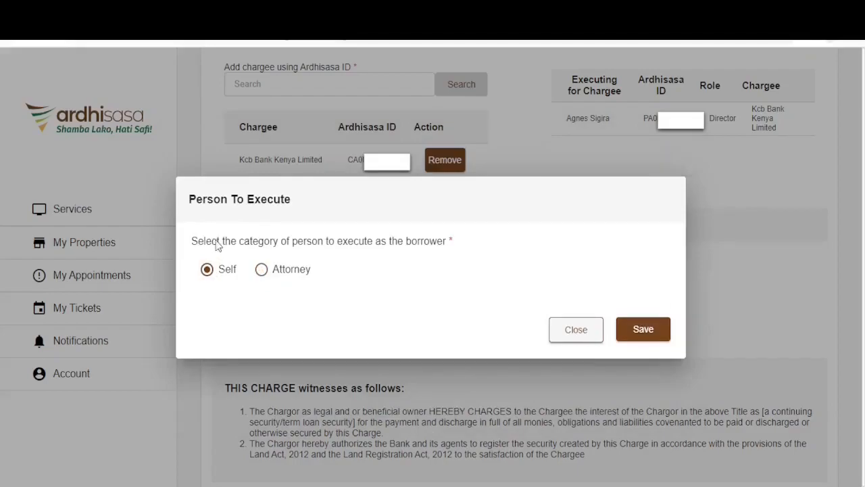
pyautogui.click(644, 331)
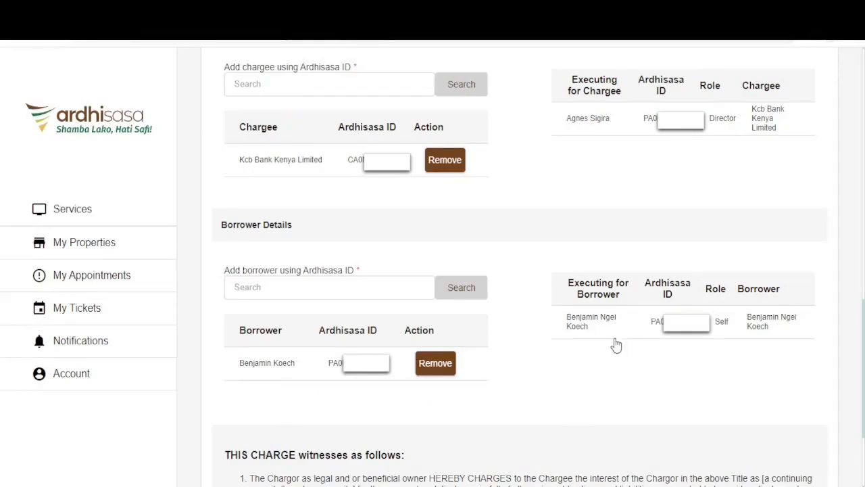
pyautogui.scroll(-2, 625, 331)
pyautogui.click(794, 437)
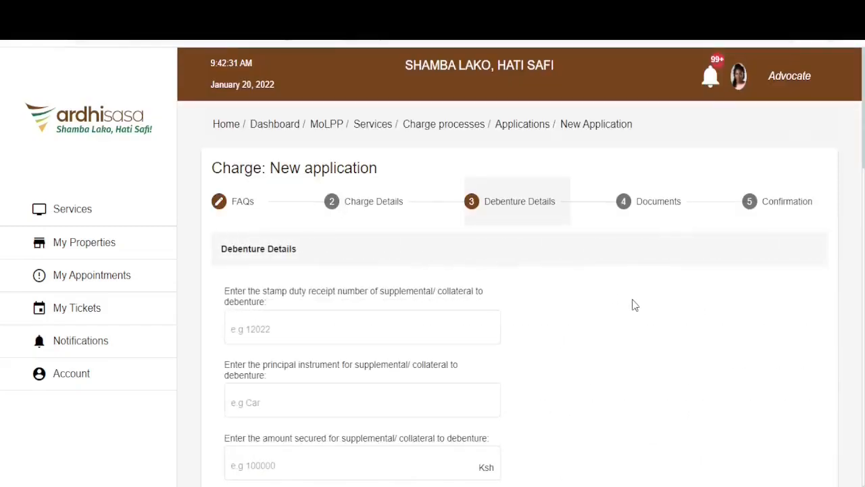
# - Fill in the law firm's name and its physical, postal and street addresses in the Drawn By details
pyautogui.scroll(-1, 631, 301)
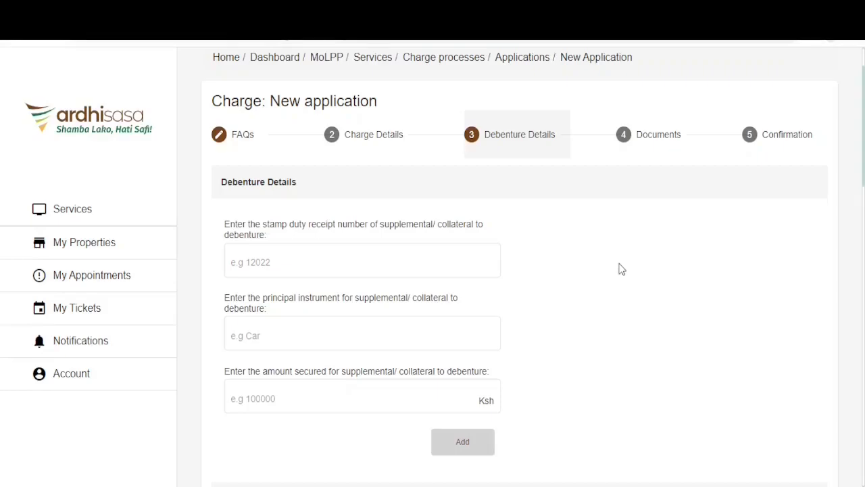
pyautogui.scroll(-5, 637, 234)
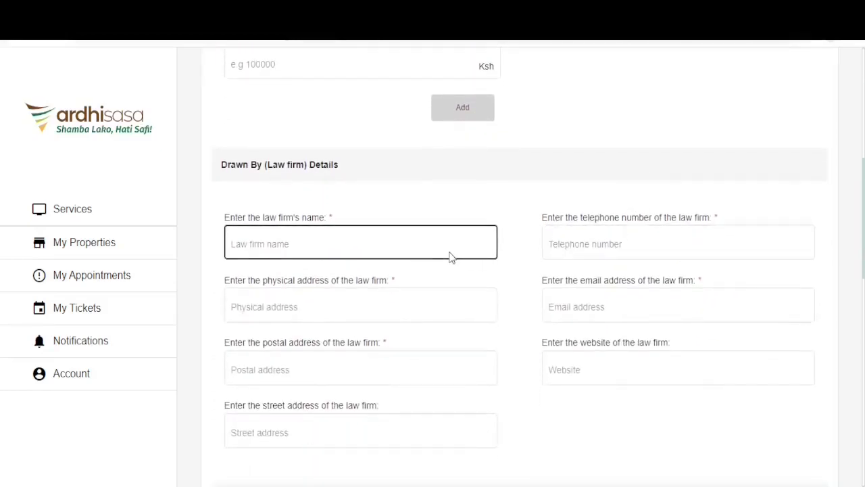
pyautogui.scroll(-1, 663, 152)
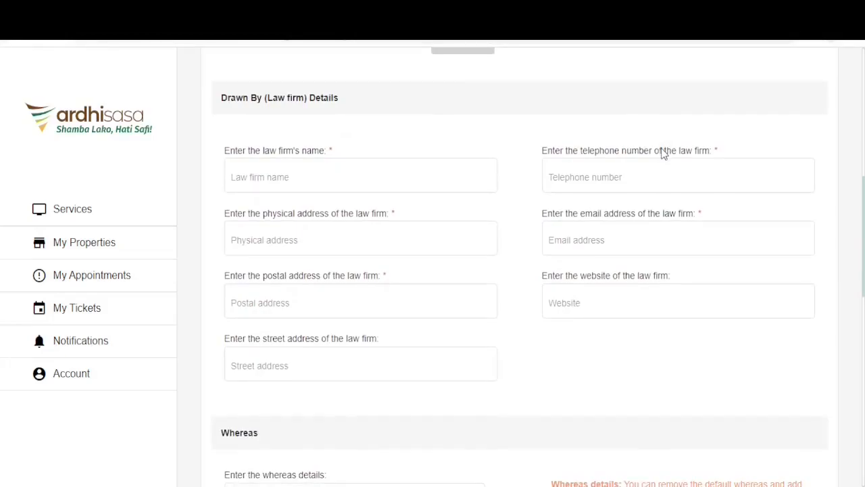
pyautogui.click(282, 177)
pyautogui.write('WALKER')
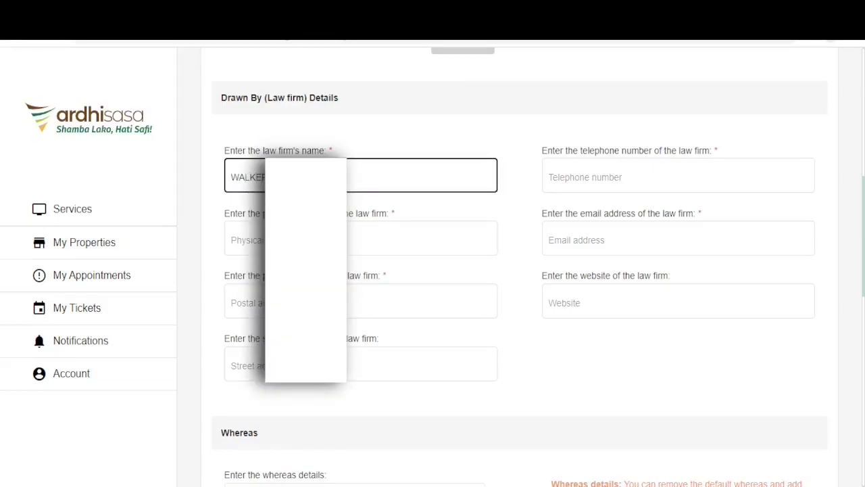
pyautogui.press('Tab')
pyautogui.write('NAIROBI')
pyautogui.press('Tab')
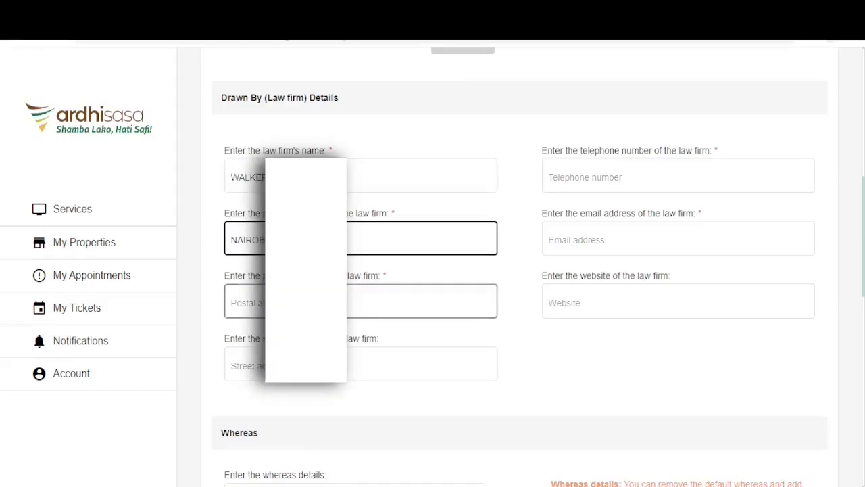
pyautogui.write('BOX ')
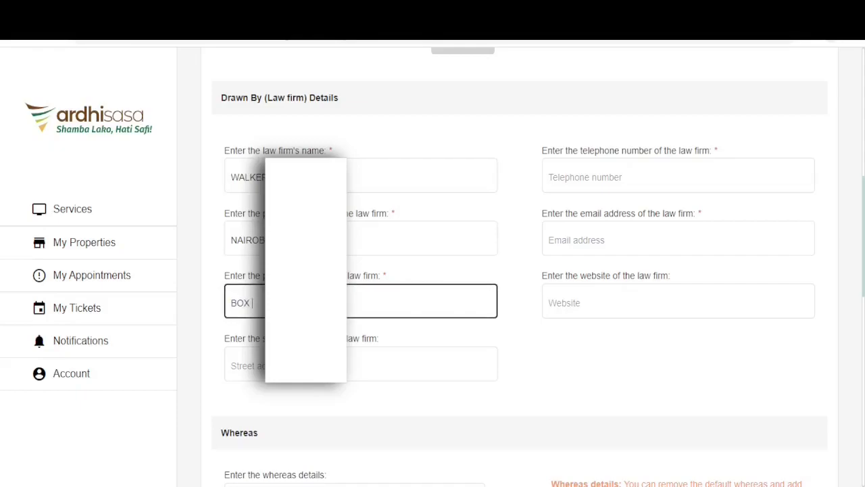
pyautogui.write('12')
pyautogui.press('Tab')
pyautogui.write('MOI')
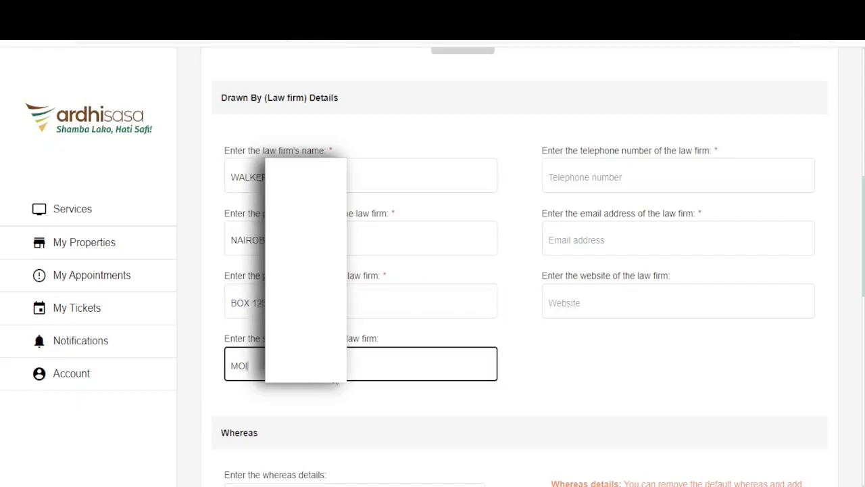
pyautogui.write(' AVE')
# - Fill in the law firm's telephone number, email address and website
pyautogui.press('Tab')
pyautogui.write('07000')
pyautogui.press('Tab')
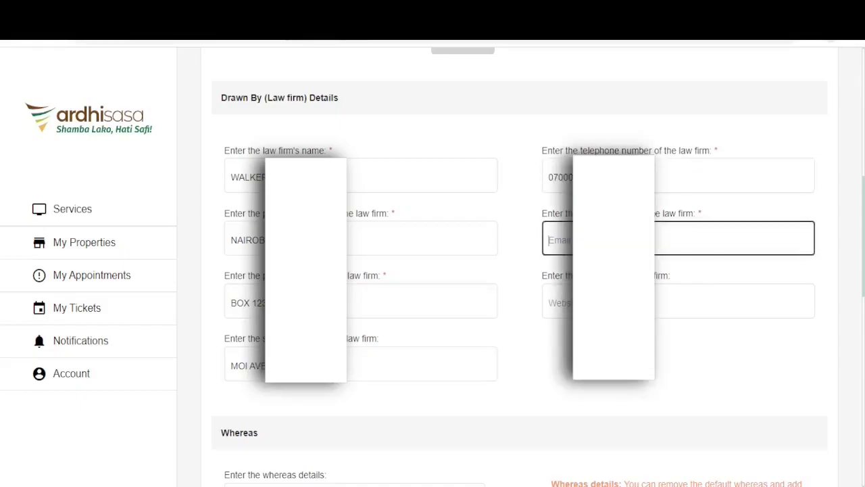
pyautogui.write('WALK')
pyautogui.press('Tab')
pyautogui.write('WALK')
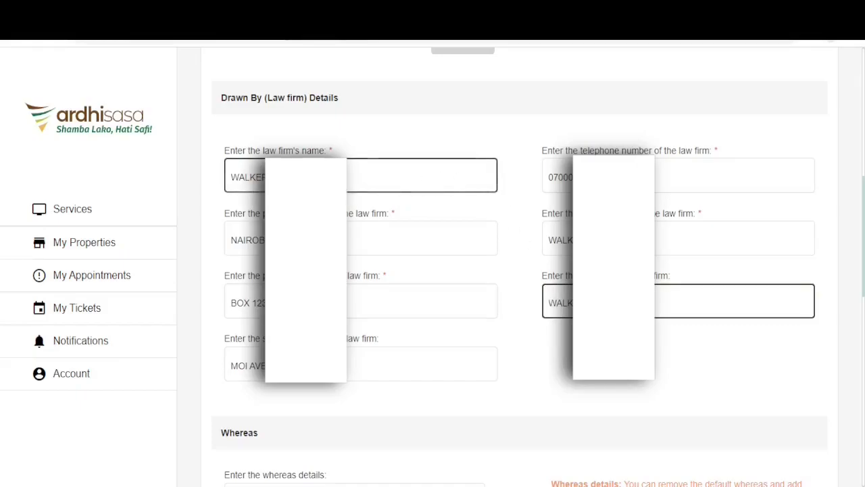
# - Copy the text of the first default whereas clause, on the Chargor charging their interest, into the whereas details
pyautogui.scroll(-5, 430, 191)
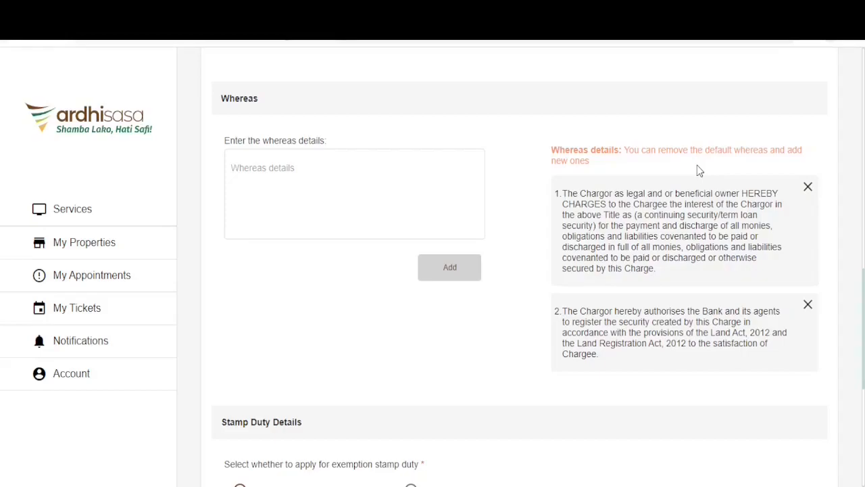
pyautogui.moveTo(657, 270); pyautogui.dragTo(561, 196)
pyautogui.hotkey('ctrl', 'c')
pyautogui.click(336, 178)
pyautogui.hotkey('ctrl', 'v')
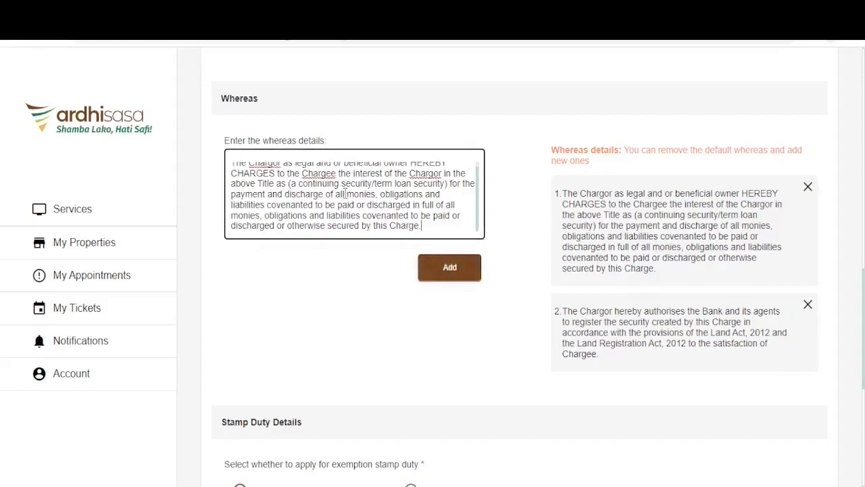
# - Remove the first default whereas clause and add the copied text as a new whereas entry
pyautogui.click(808, 186)
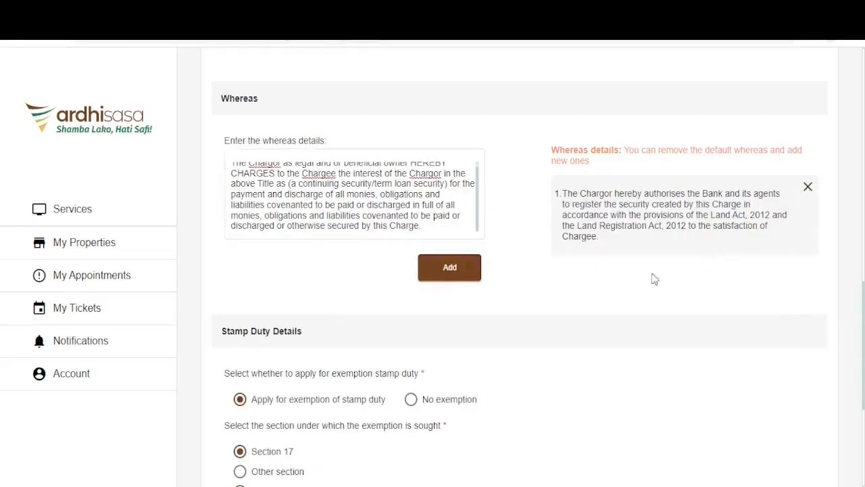
pyautogui.scroll(3, 277, 182)
pyautogui.click(321, 263)
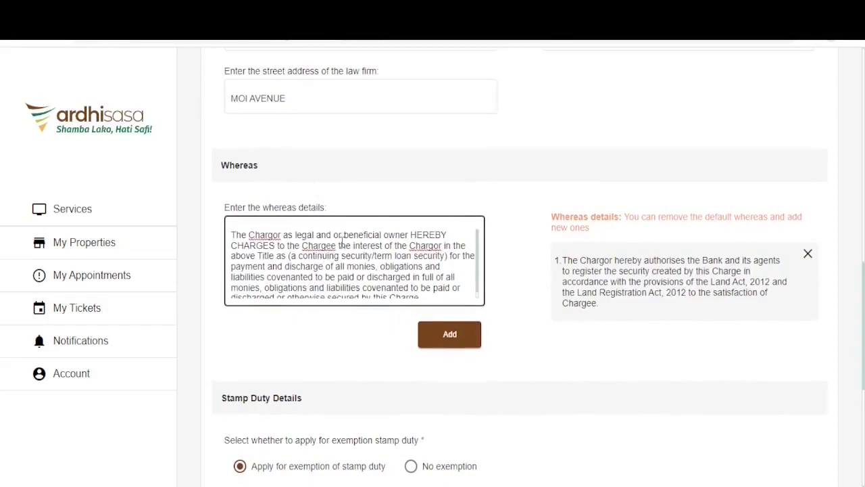
pyautogui.click(463, 338)
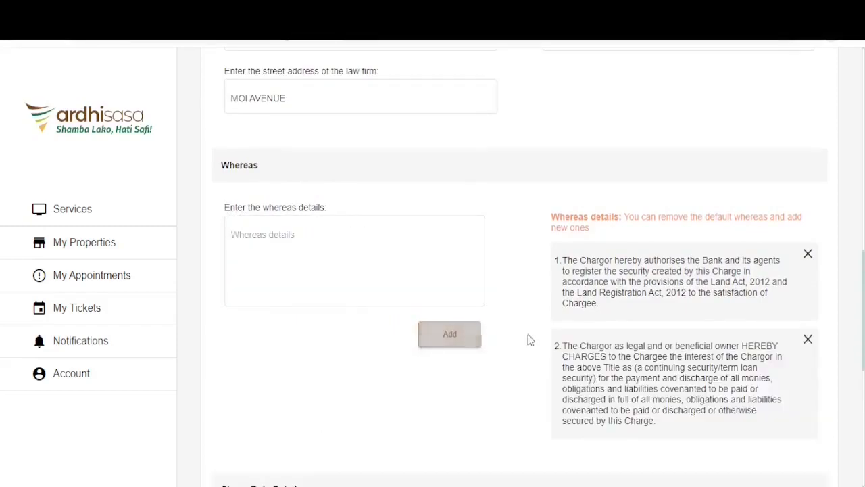
pyautogui.scroll(-1, 297, 255)
pyautogui.click(301, 261)
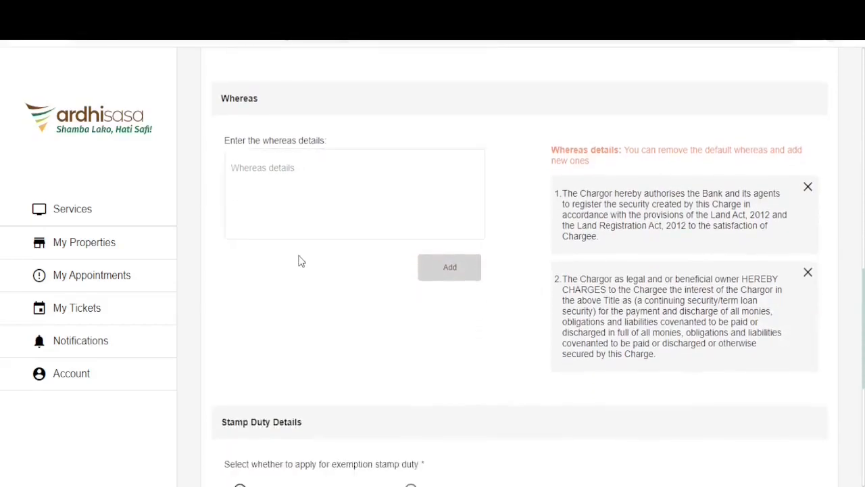
pyautogui.click(304, 240)
pyautogui.click(322, 272)
# - View the stamp duty exemption fields for Other section and for Legal Notices
pyautogui.scroll(-3, 515, 211)
pyautogui.scroll(-1, 520, 208)
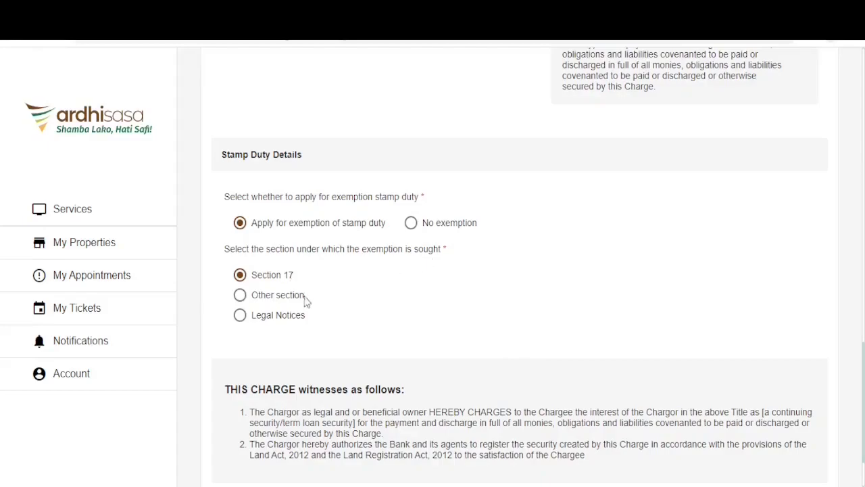
pyautogui.click(240, 294)
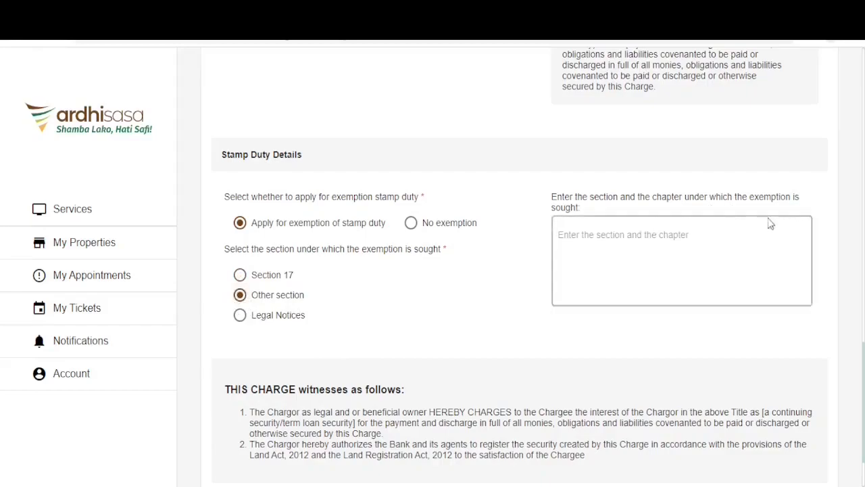
pyautogui.click(242, 317)
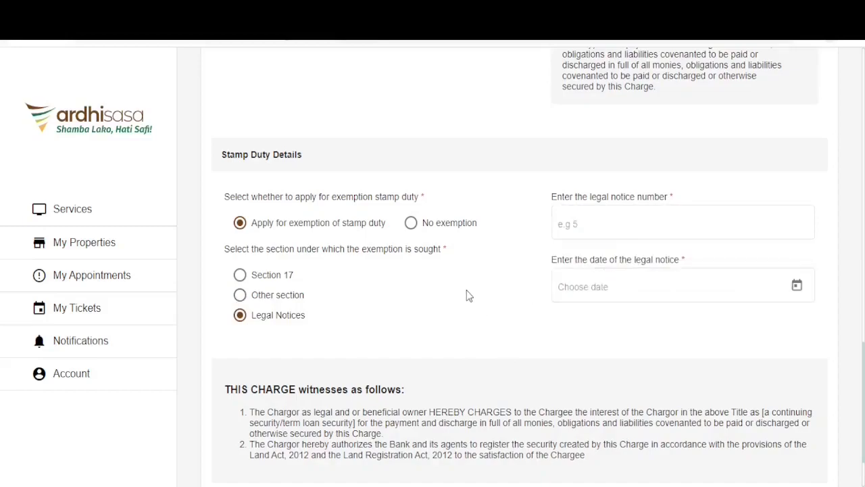
# - Choose No exemption for the stamp duty and continue to the documents
pyautogui.click(411, 223)
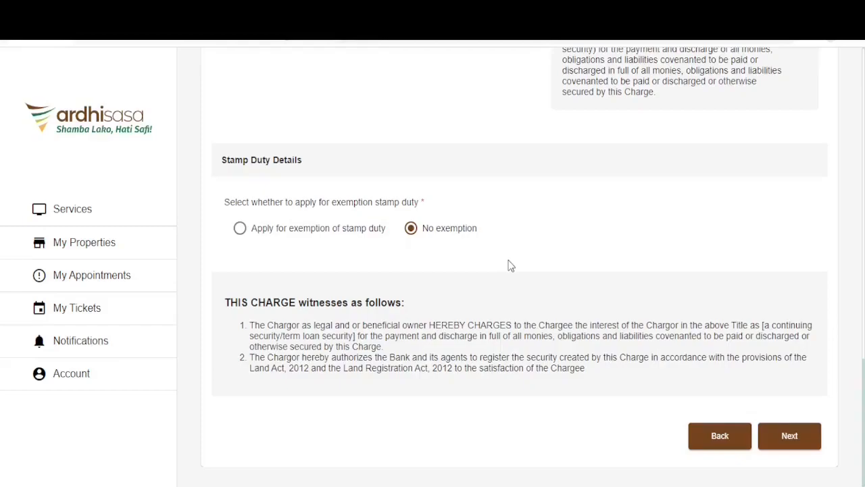
pyautogui.click(777, 434)
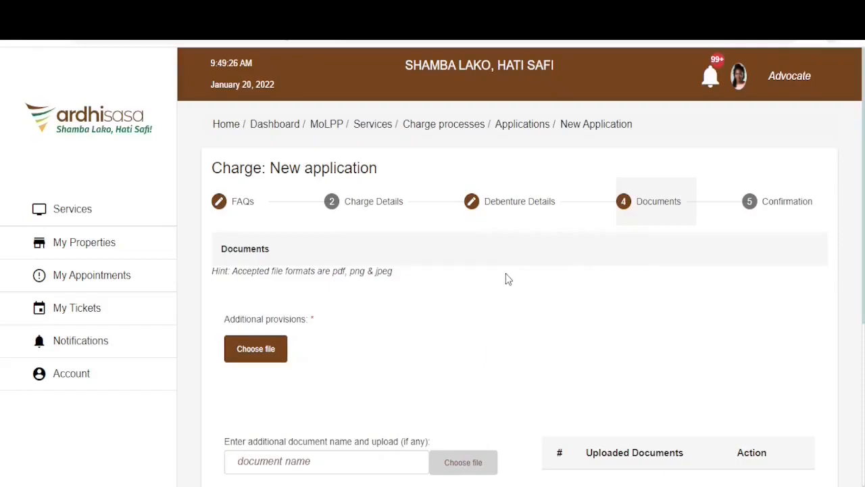
# - Upload the PDF file for the required additional provisions
pyautogui.scroll(-1, 506, 277)
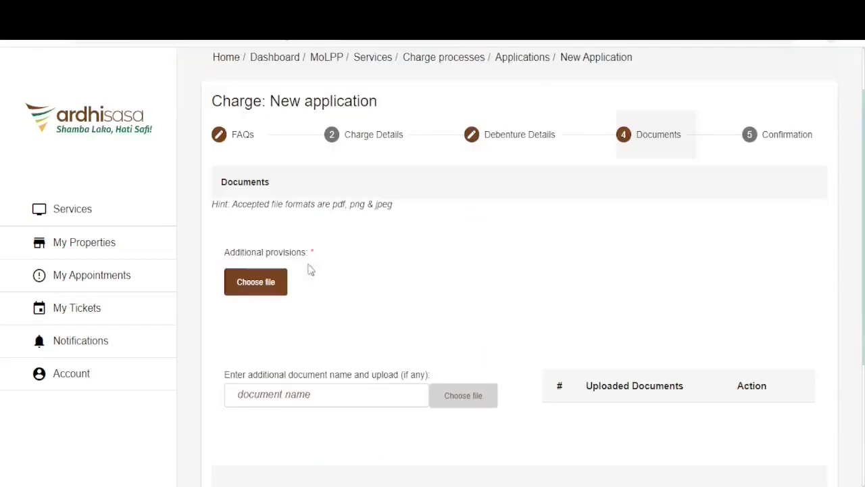
pyautogui.click(264, 290)
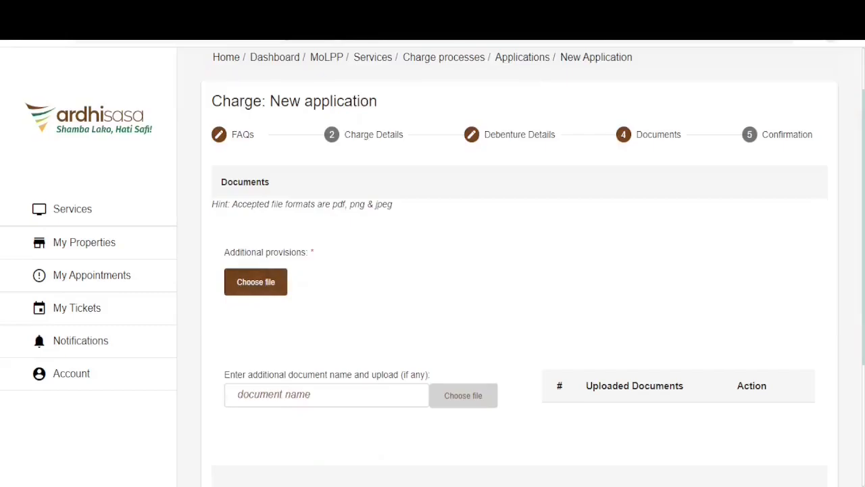
pyautogui.doubleClick(495, 245)
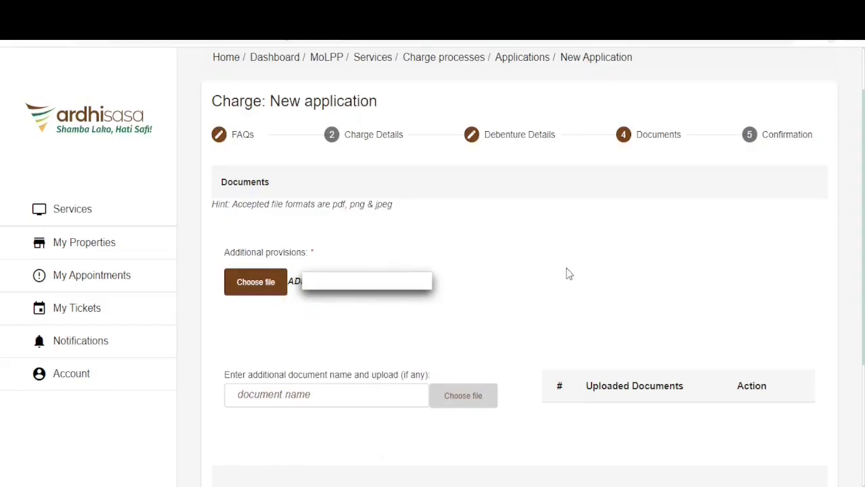
# - Enter a name for an additional document and upload its file
pyautogui.scroll(-1, 566, 274)
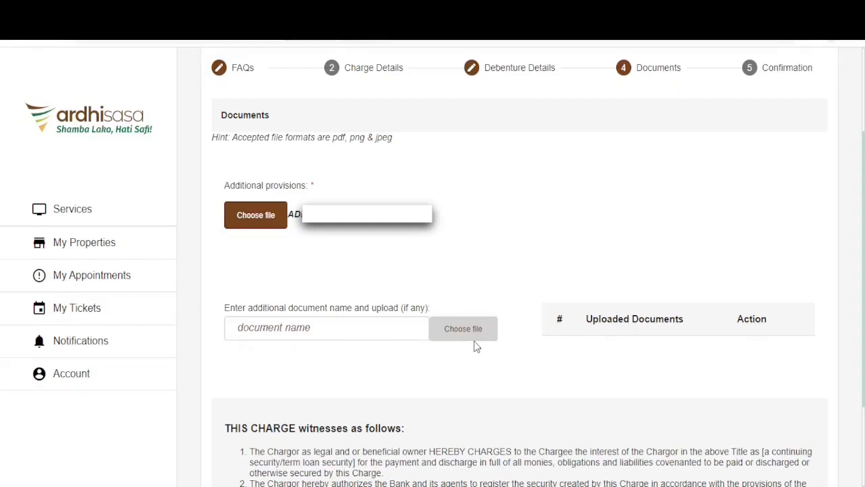
pyautogui.click(284, 327)
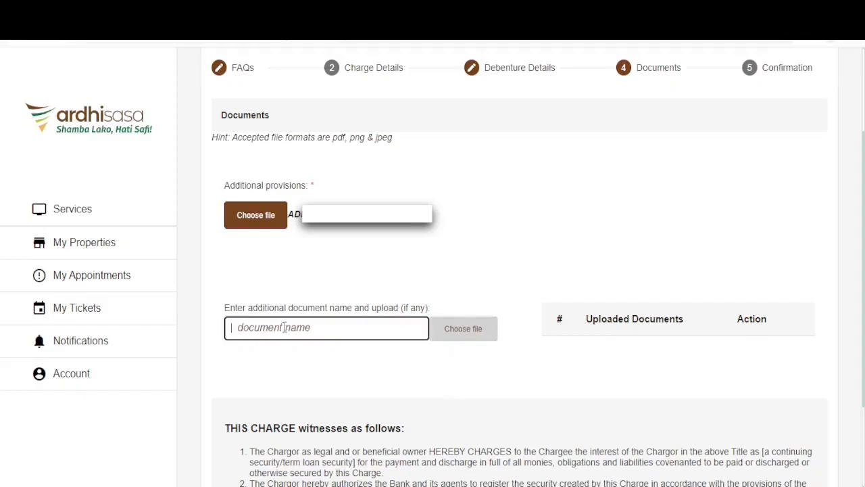
pyautogui.click(283, 355)
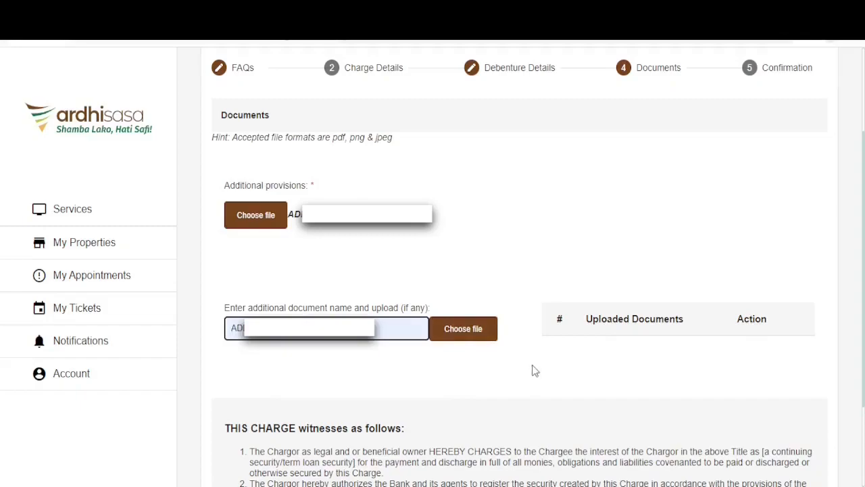
pyautogui.click(474, 343)
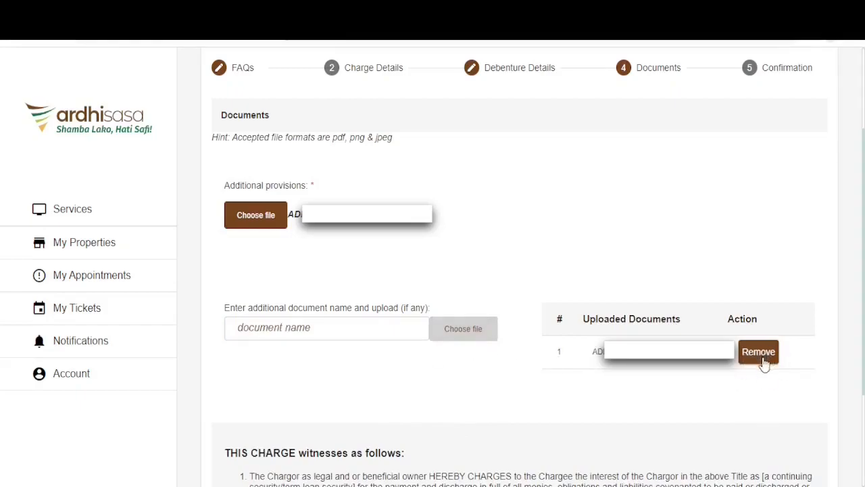
# - Continue from the documents to the confirmation of the charge application
pyautogui.scroll(-2, 701, 198)
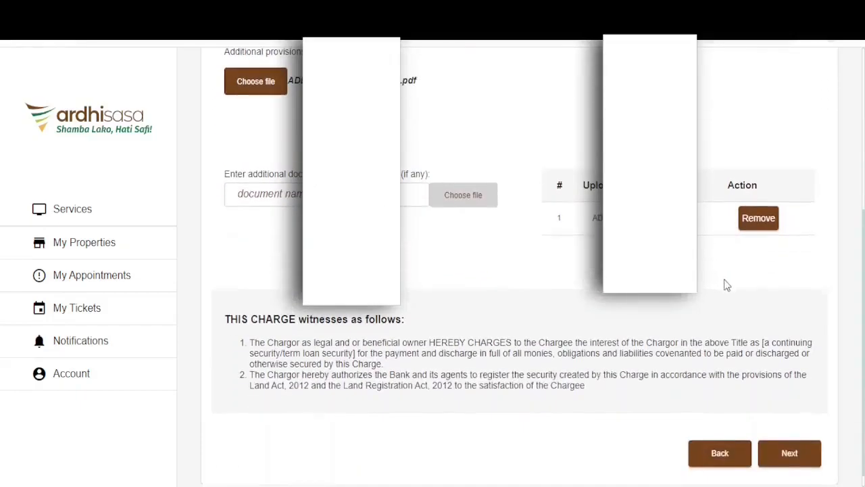
pyautogui.scroll(-1, 746, 286)
pyautogui.click(797, 437)
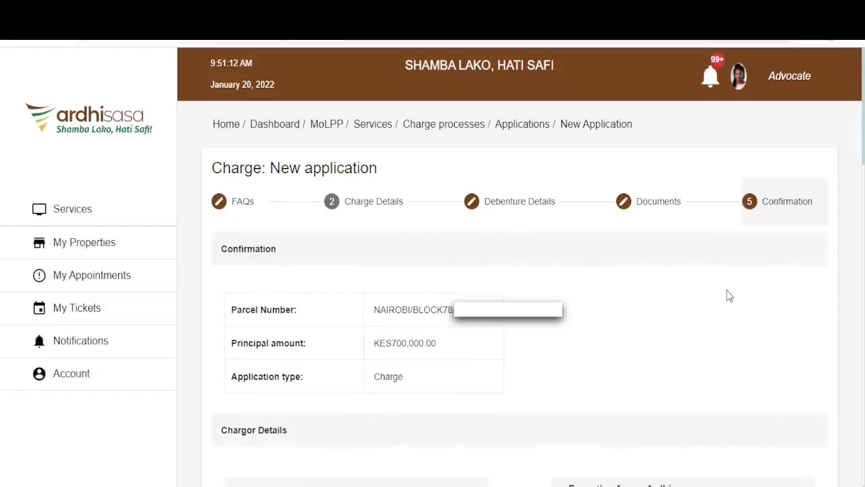
# - Review the application summary, covering the chargor, chargee, borrower, whereas, law firm and stamp duty details
pyautogui.scroll(-7, 696, 313)
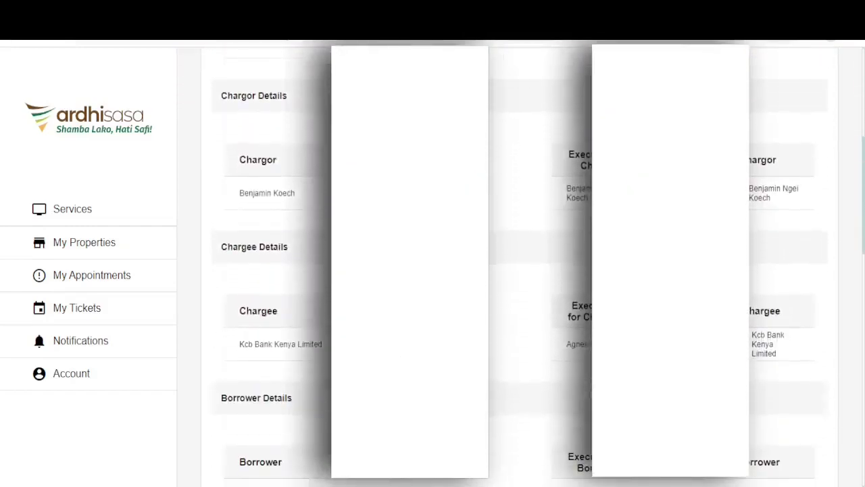
pyautogui.scroll(-6, 520, 269)
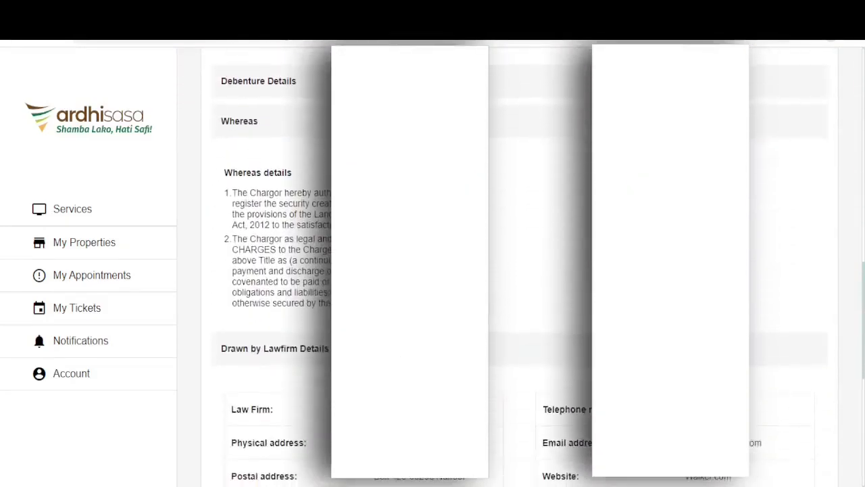
pyautogui.scroll(-3, 519, 268)
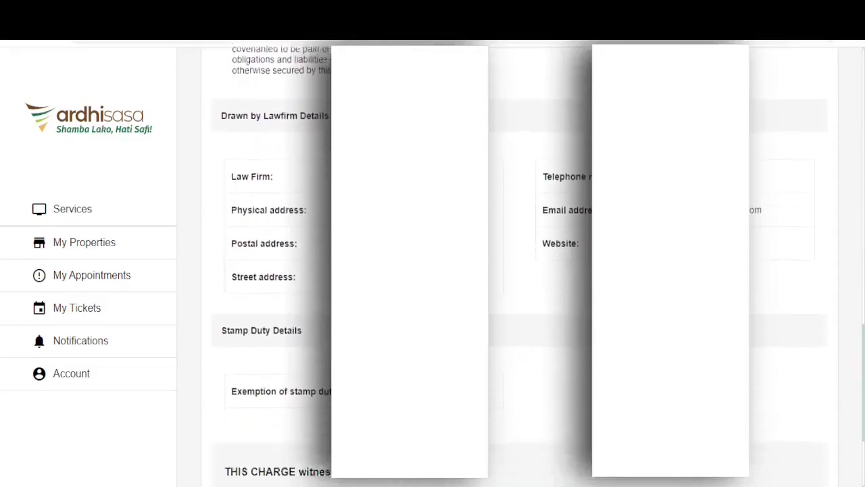